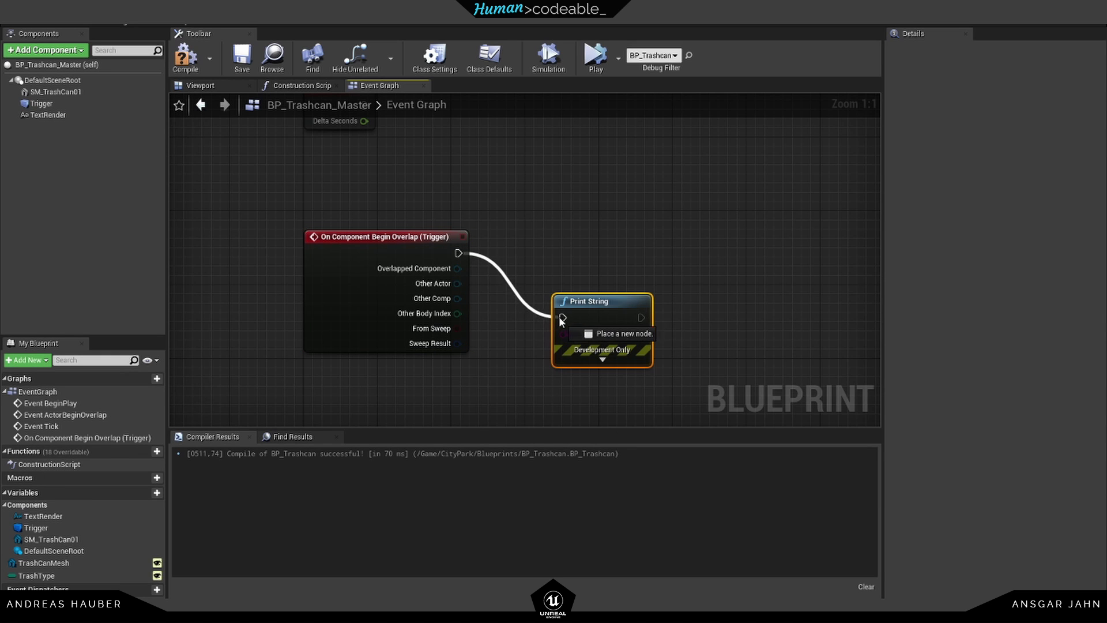
- Print the other actor's display name when the Trigger's begin-overlap event fires, and save the BP_Trashcan_Master blueprint
drag(459, 283, 547, 269)
drag(562, 236, 665, 238)
drag(489, 233, 562, 280)
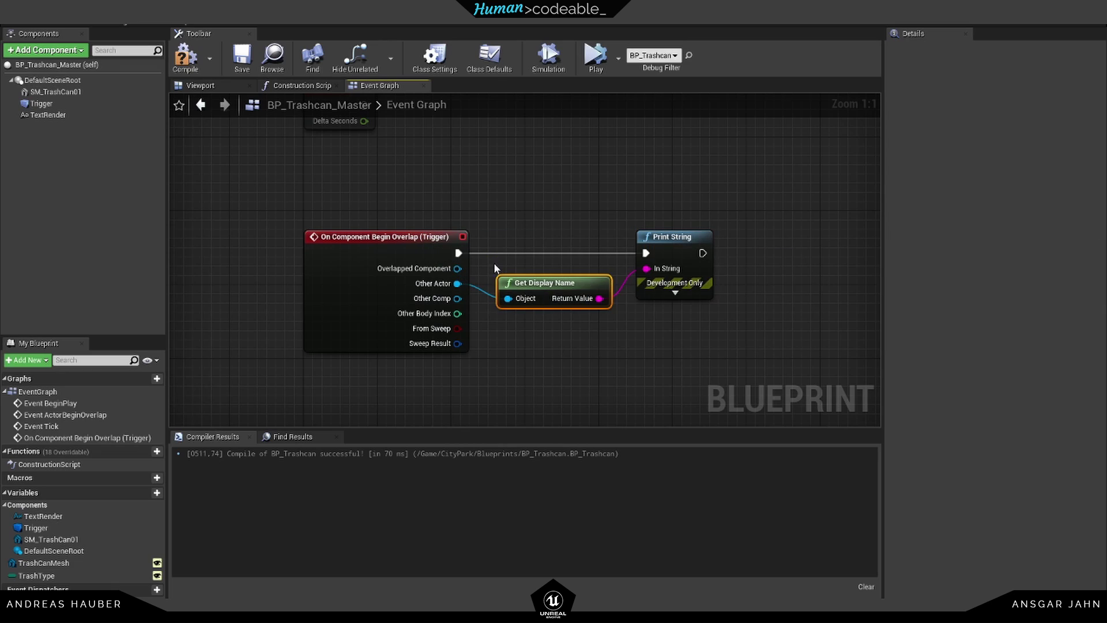
click(242, 55)
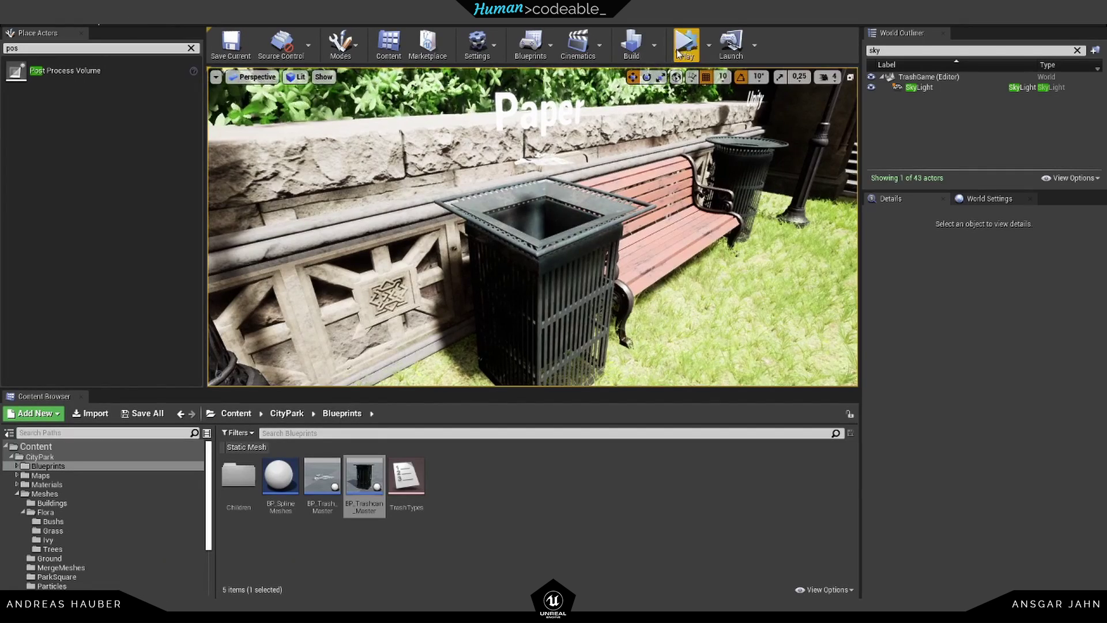
- Run the level to check the overlap printout, and end the session
click(678, 55)
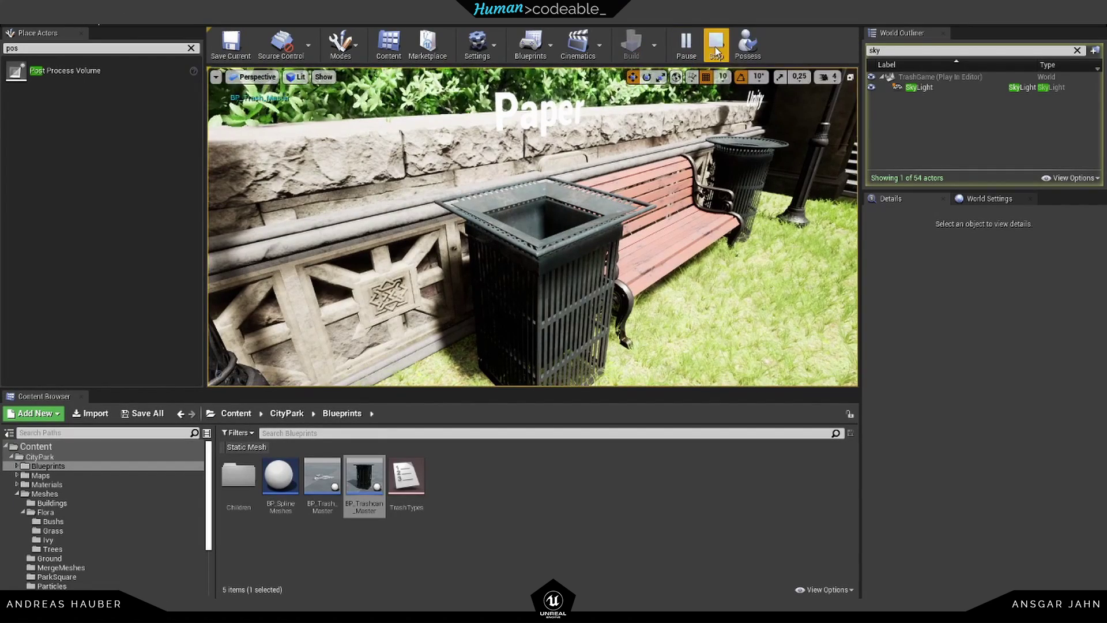
click(716, 52)
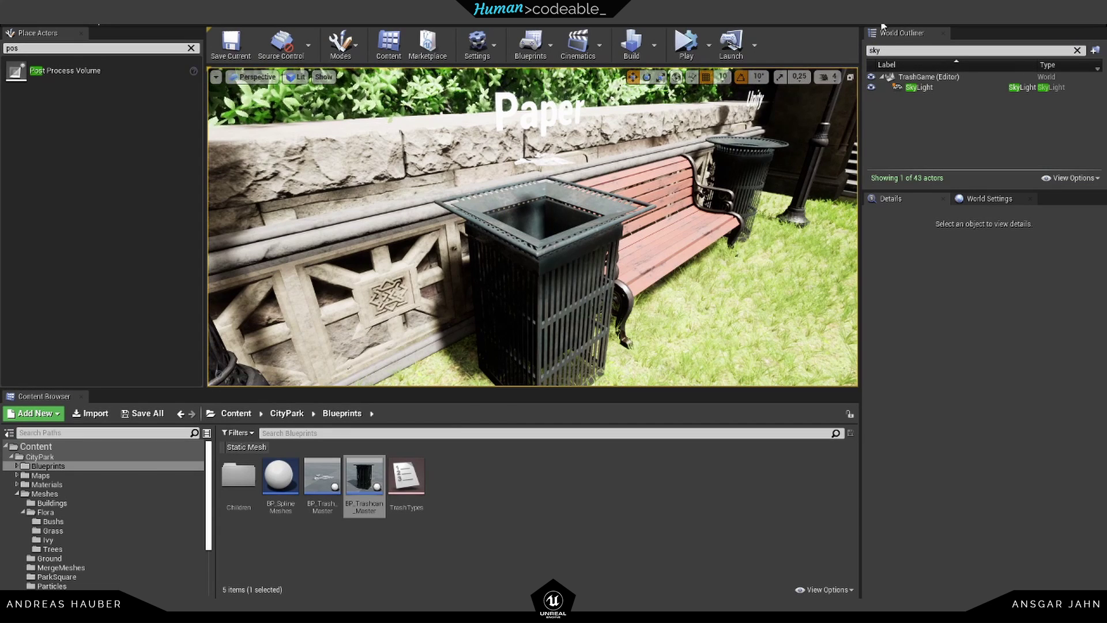
- Add an instance-editable TrashType variable of the Trash Types enum to BP_Trash_Master and save the blueprint
double_click(322, 476)
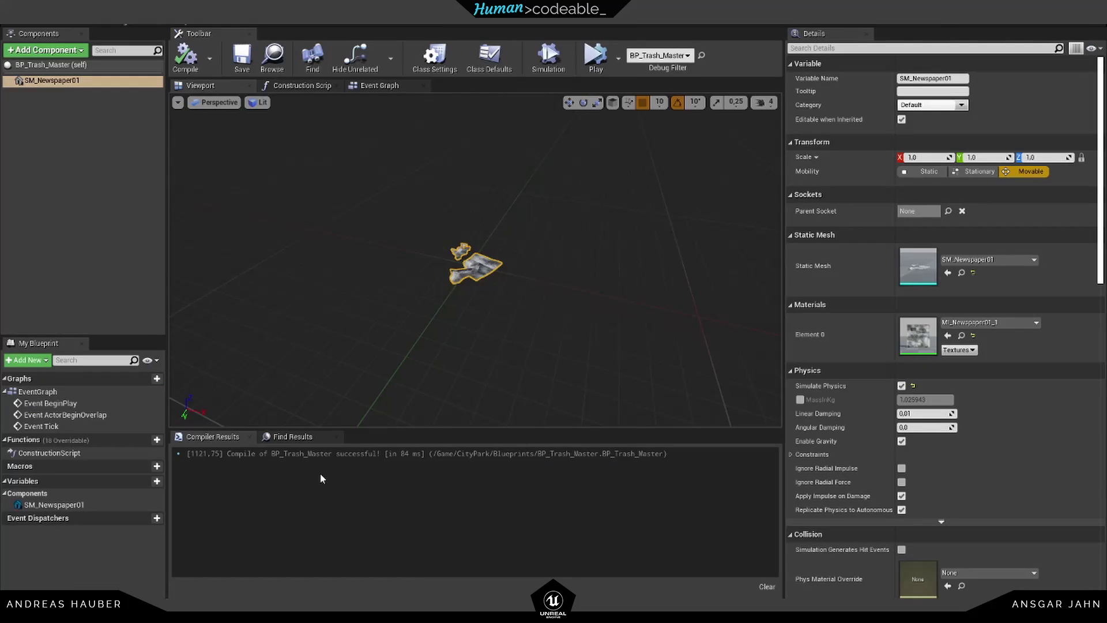
click(139, 481)
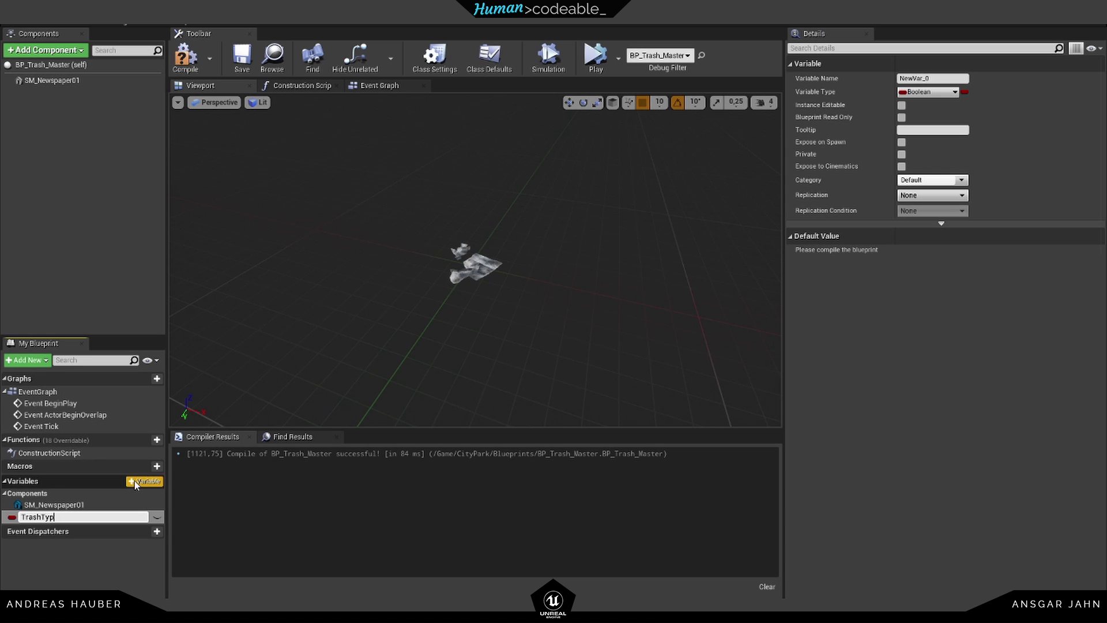
click(929, 92)
text(tras)
click(866, 194)
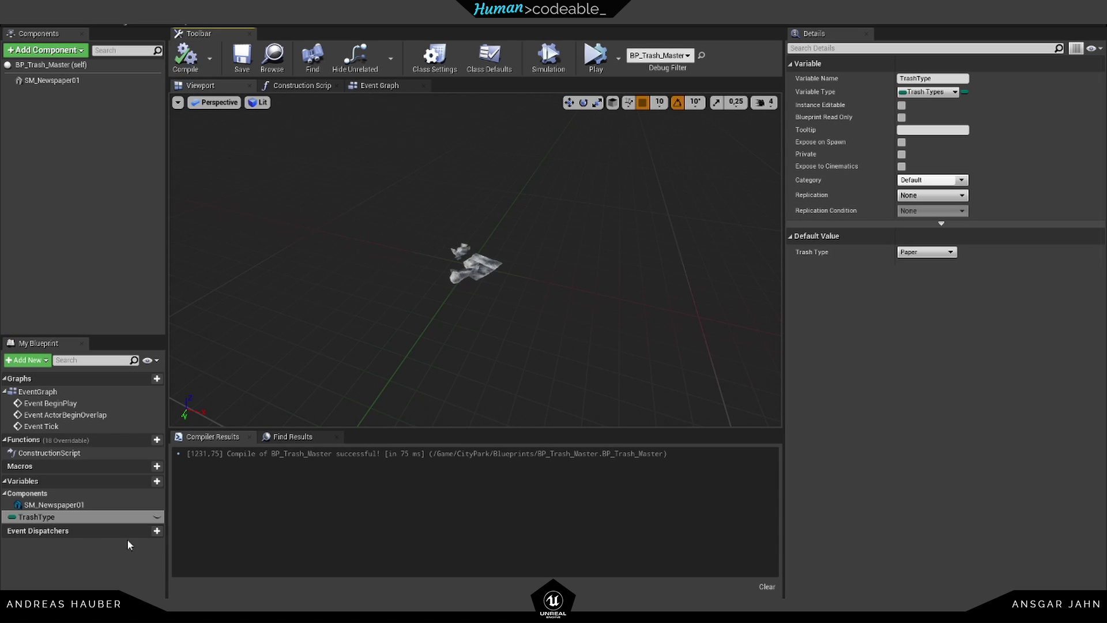
click(156, 517)
click(243, 61)
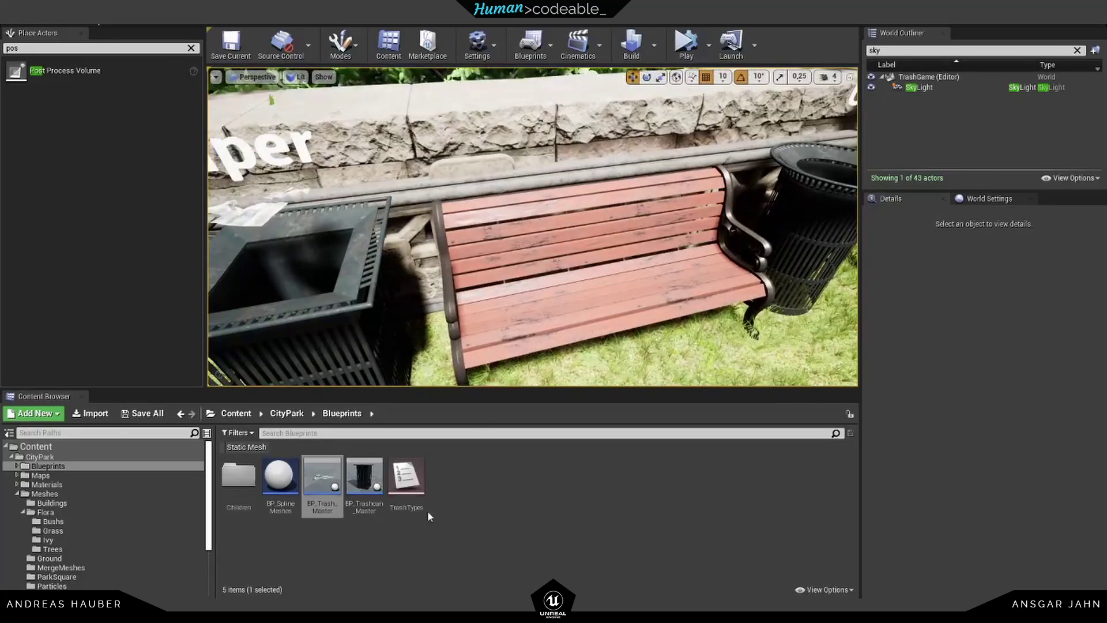
- Place a second BP_Trash_Master on the rim of the Paper trash can and open its Trash Type options
drag(322, 481, 371, 223)
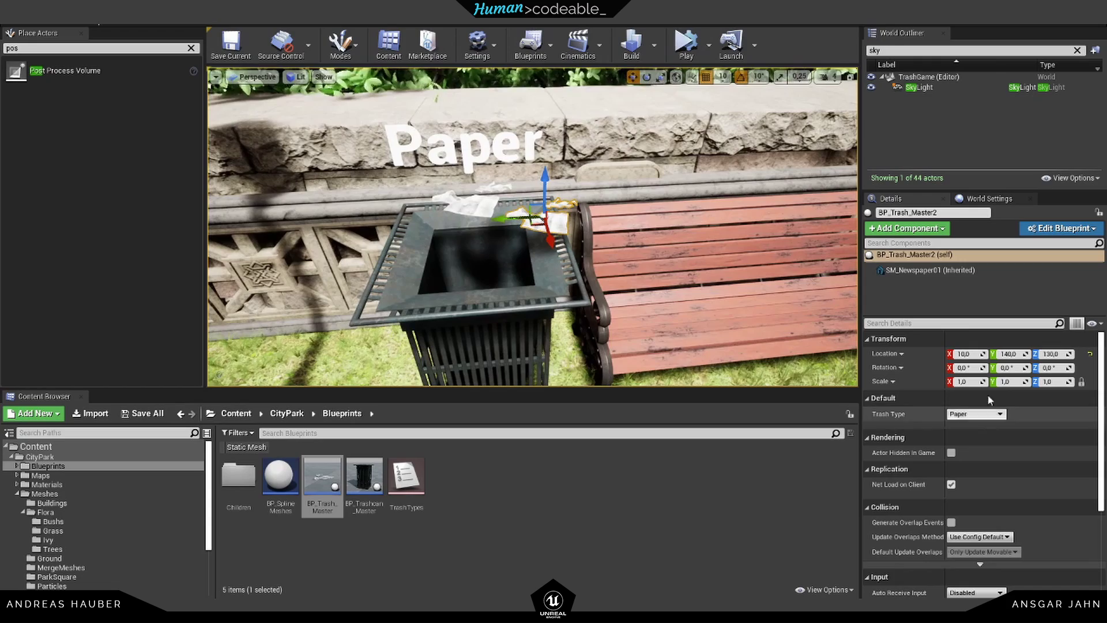
click(982, 414)
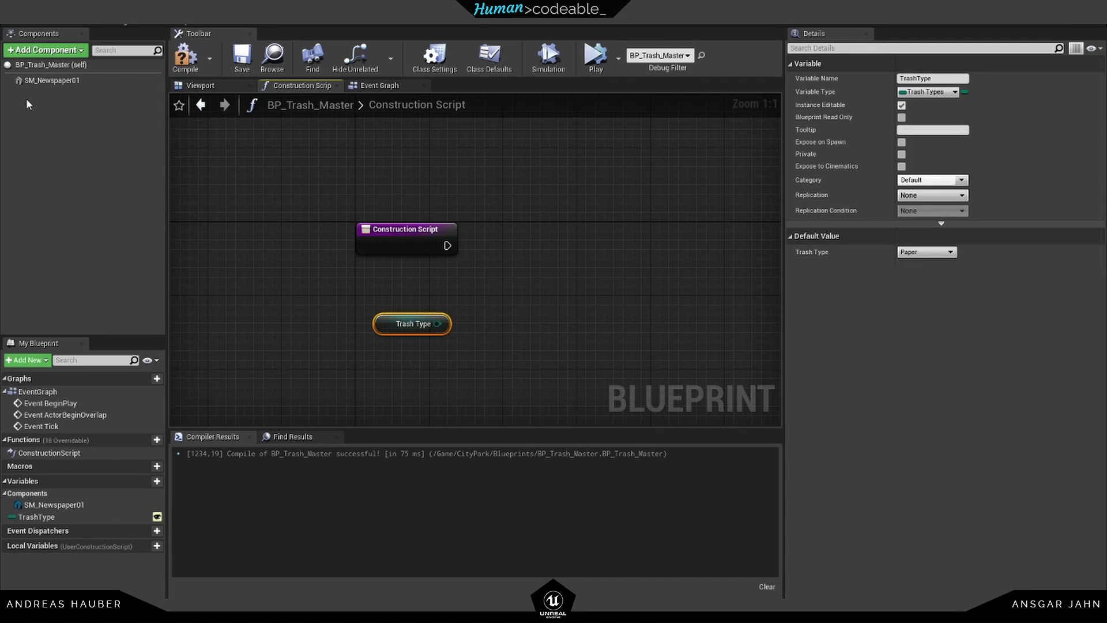
- Add a reference to the newspaper mesh component in the Construction Script and rename the component SM_Trash
drag(52, 79, 376, 271)
click(57, 80)
click(41, 81)
text(SM_Tras)
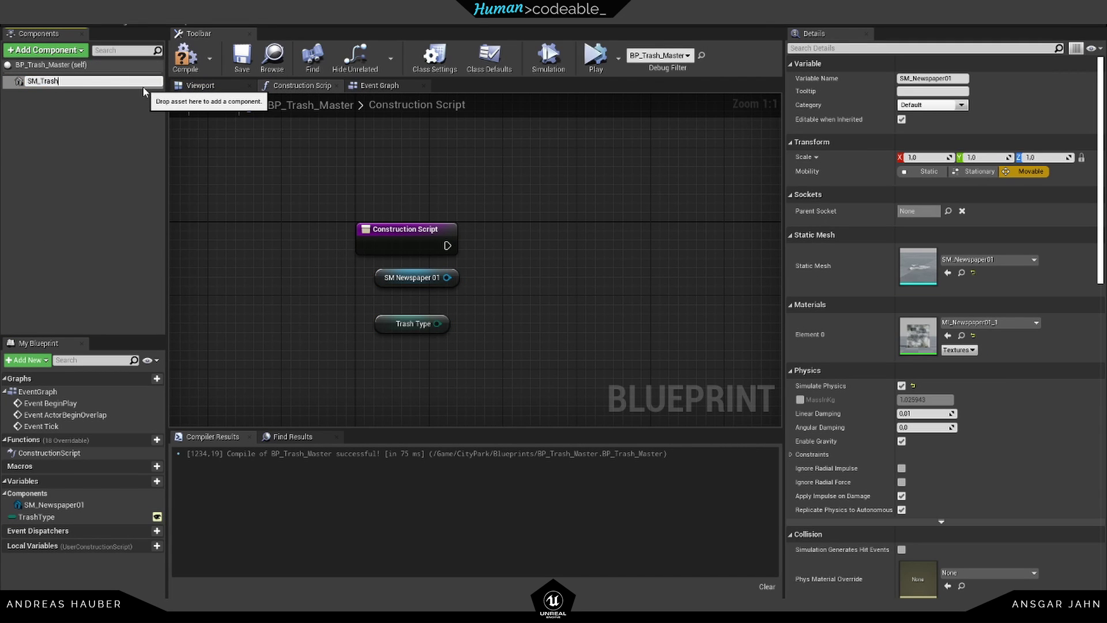
text(h)
key(Return)
- Add a Set Static Mesh node targeting SM Trash and execute it from the Construction Script node
drag(437, 278, 509, 238)
text(set mes)
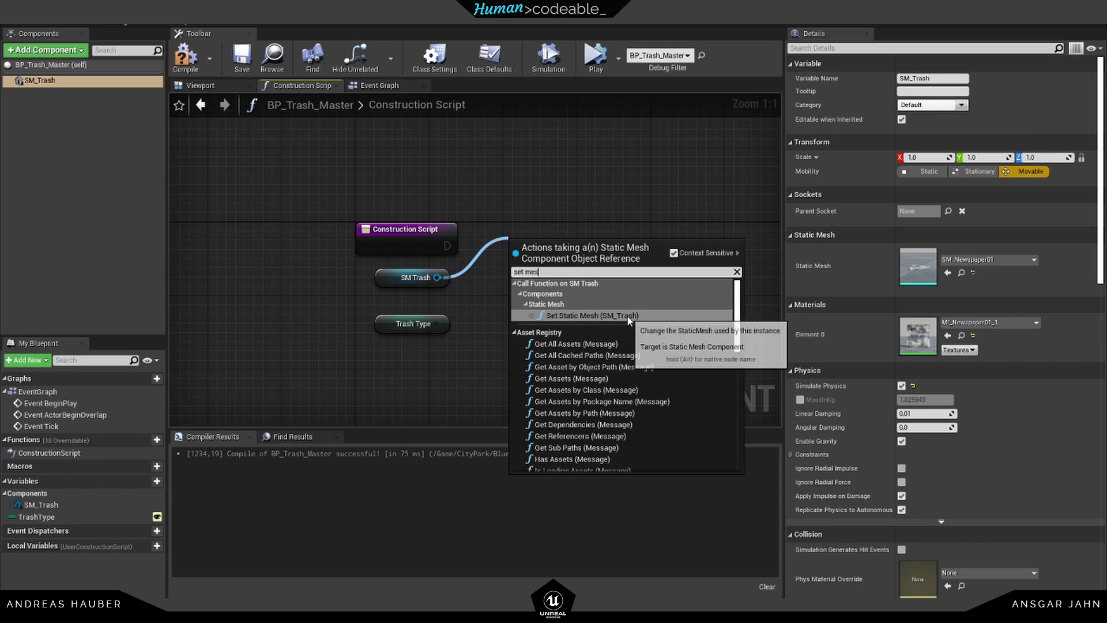
click(629, 317)
drag(574, 261, 630, 225)
click(491, 185)
key(Delete)
drag(447, 246, 523, 250)
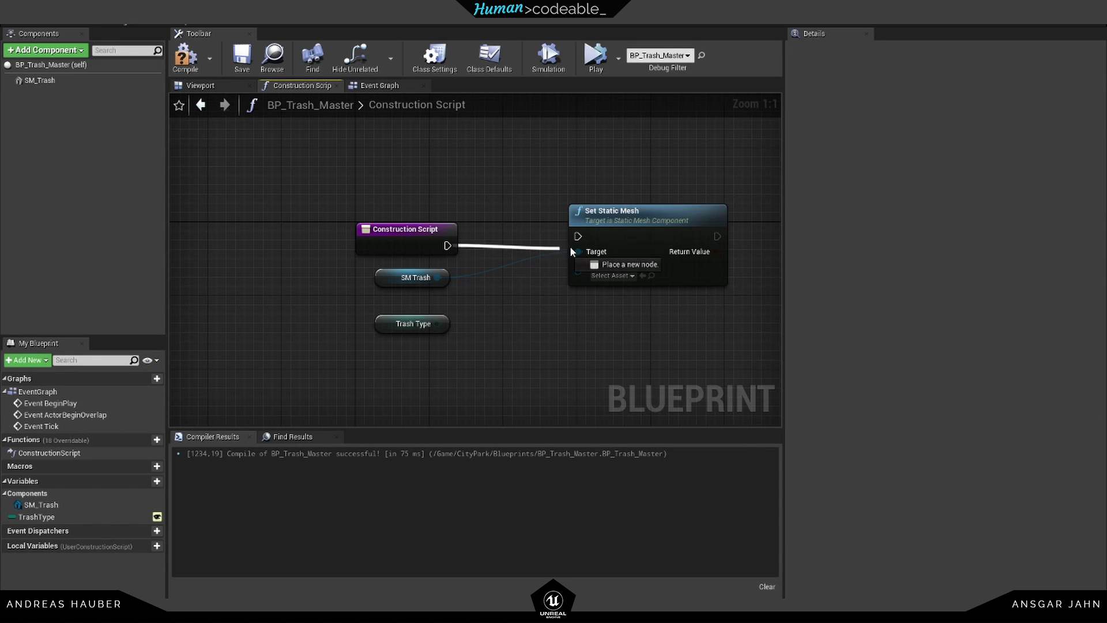
drag(627, 206, 646, 215)
- Set the Set Static Mesh node's New Mesh to SM_Newspaper01 and move it and SM Trash away from Construction Script
click(89, 81)
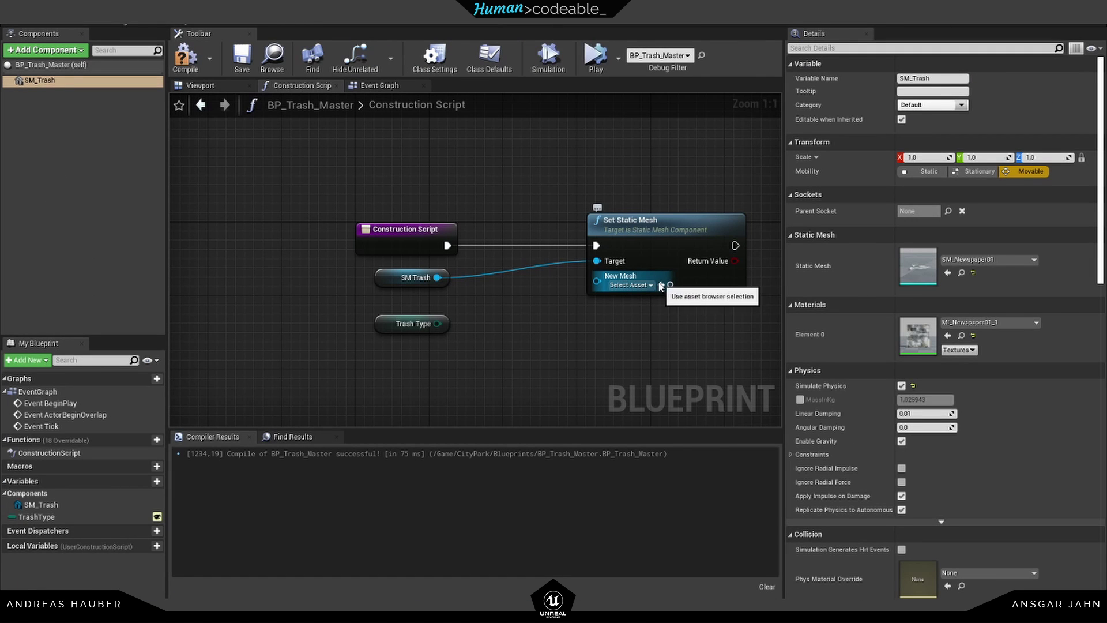
click(661, 285)
right_drag(661, 288, 549, 283)
click(663, 216)
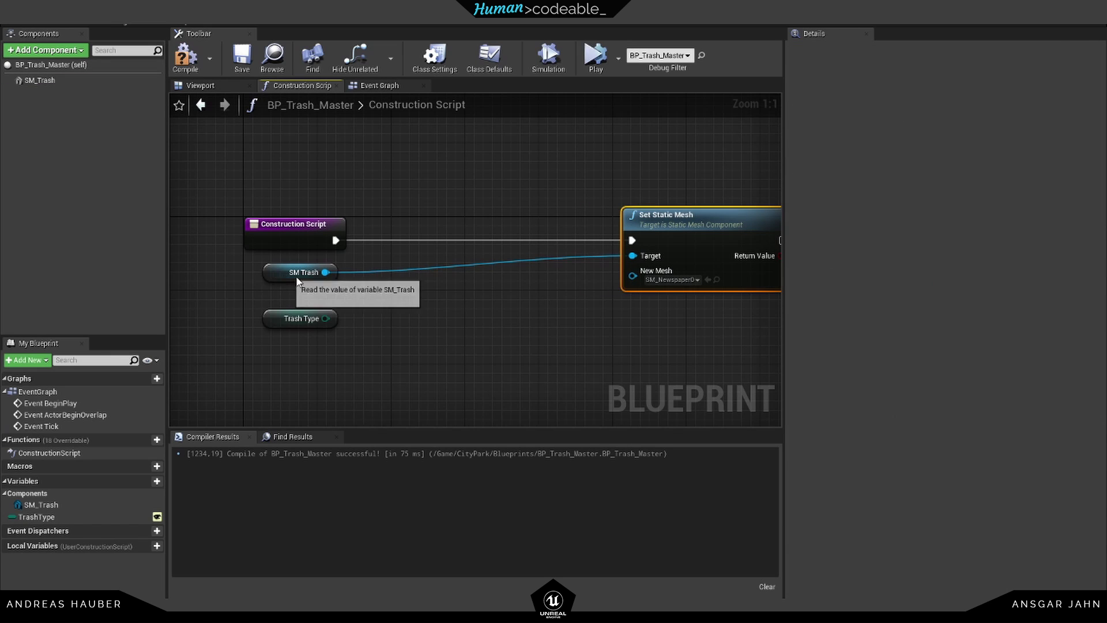
drag(280, 275, 529, 275)
- Insert a Switch on TrashTypes driven by Trash Type after Construction Script, with its Paper output executing Set Static Mesh
drag(403, 349, 422, 226)
text(swi)
click(482, 415)
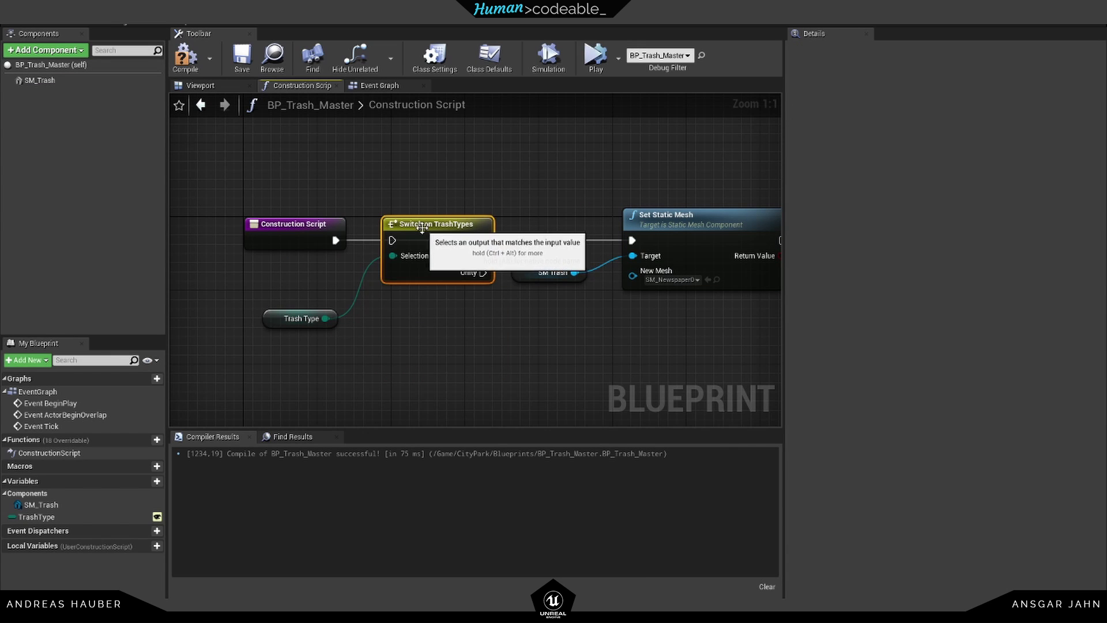
right_drag(547, 239, 545, 269)
drag(260, 191, 426, 348)
drag(430, 268, 407, 224)
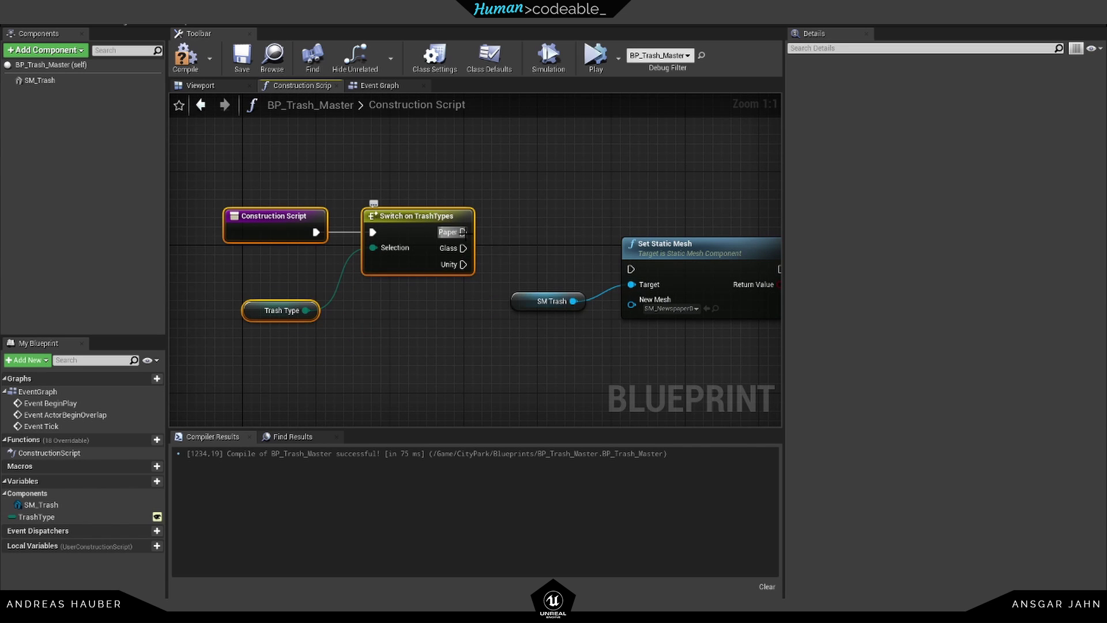
right_drag(459, 319, 495, 263)
drag(448, 172, 360, 210)
right_drag(503, 310, 462, 302)
- Duplicate the SM Trash and Set Static Mesh nodes below the originals and execute the copy from the switch's Unity output
drag(493, 163, 734, 317)
key(ctrl+w)
right_drag(648, 337, 564, 313)
drag(655, 299, 574, 290)
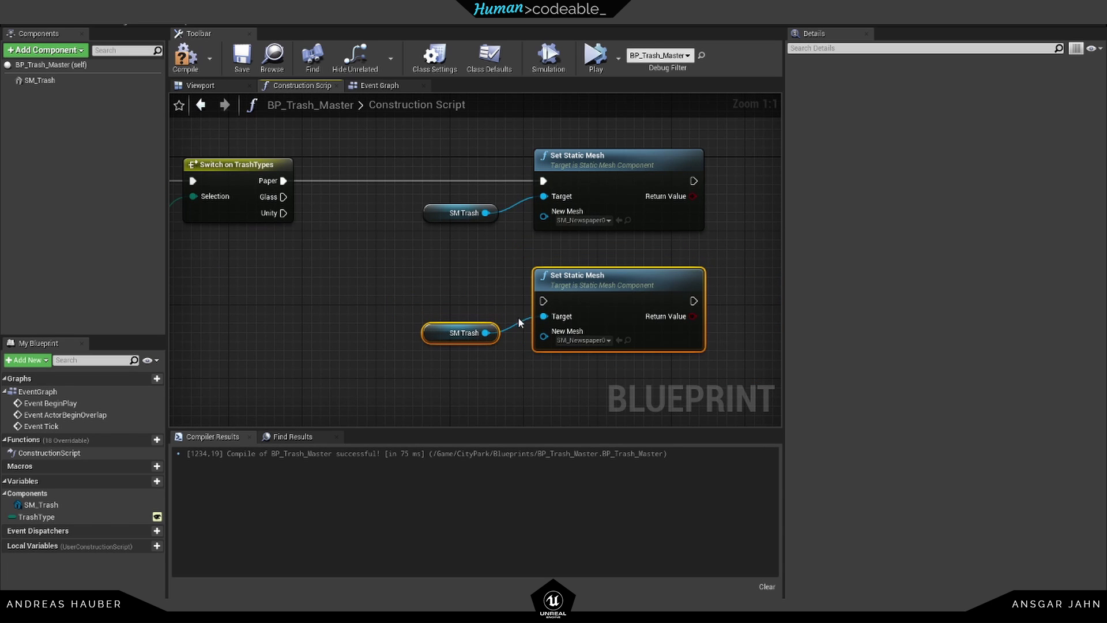
click(402, 282)
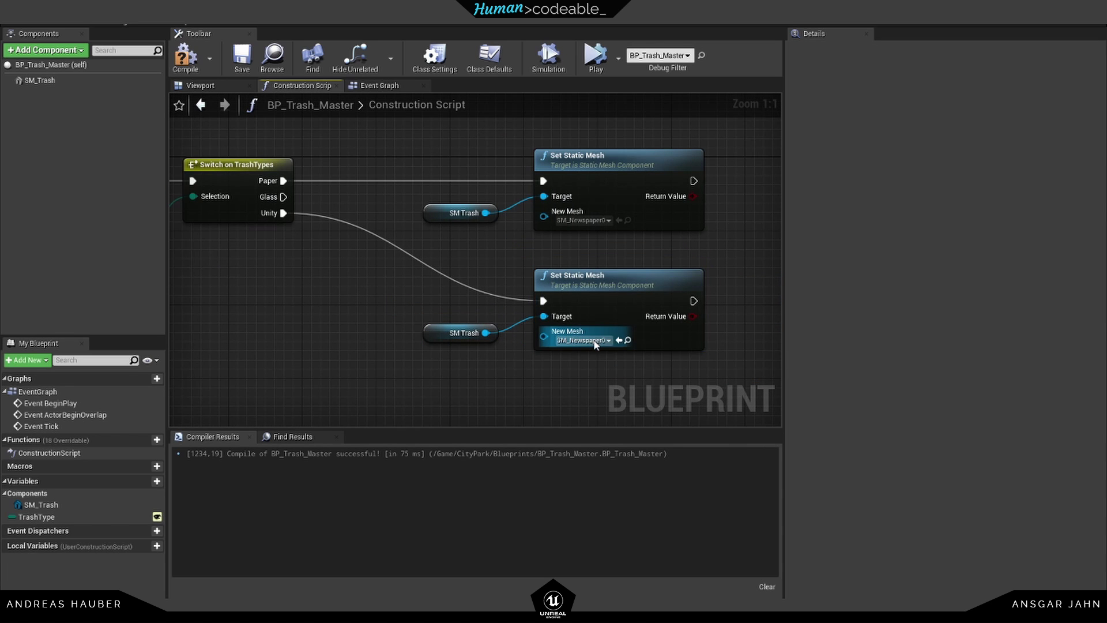
- Set the New Mesh of the Set Static Mesh node on the Unity output to Unity_Logo
click(599, 340)
text(unit)
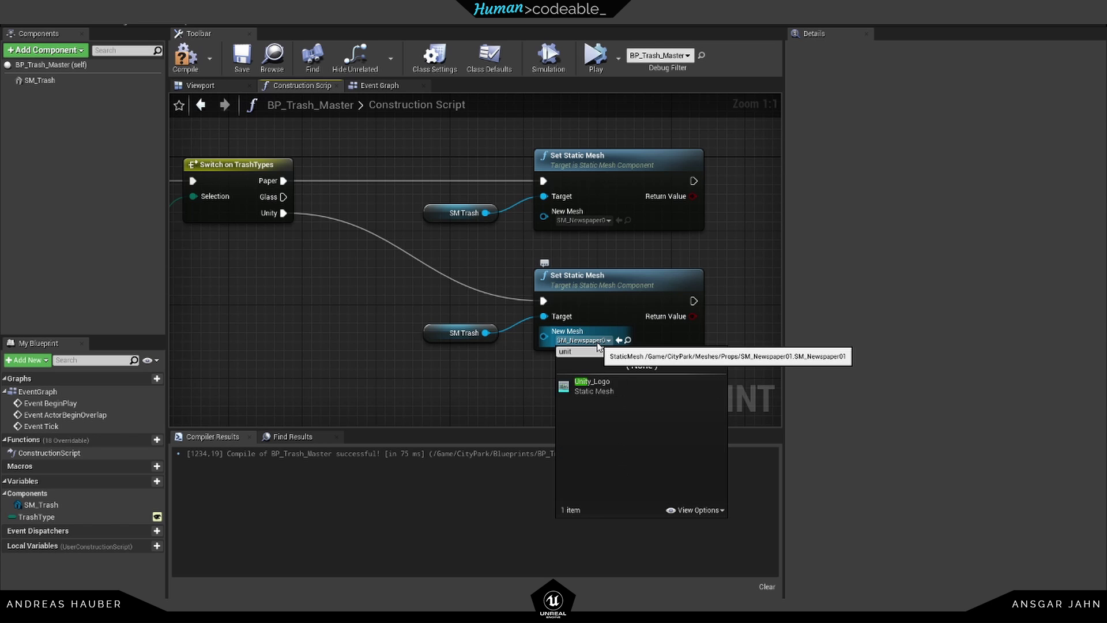
click(601, 392)
- Move the Construction Script, Trash Type and switch nodes closer to the mesh nodes and compile BP_Trash_Master
scroll(346, 297, down, 2)
right_drag(324, 294, 467, 300)
drag(247, 165, 394, 280)
drag(394, 206, 449, 205)
right_drag(516, 316, 437, 316)
click(437, 321)
click(185, 57)
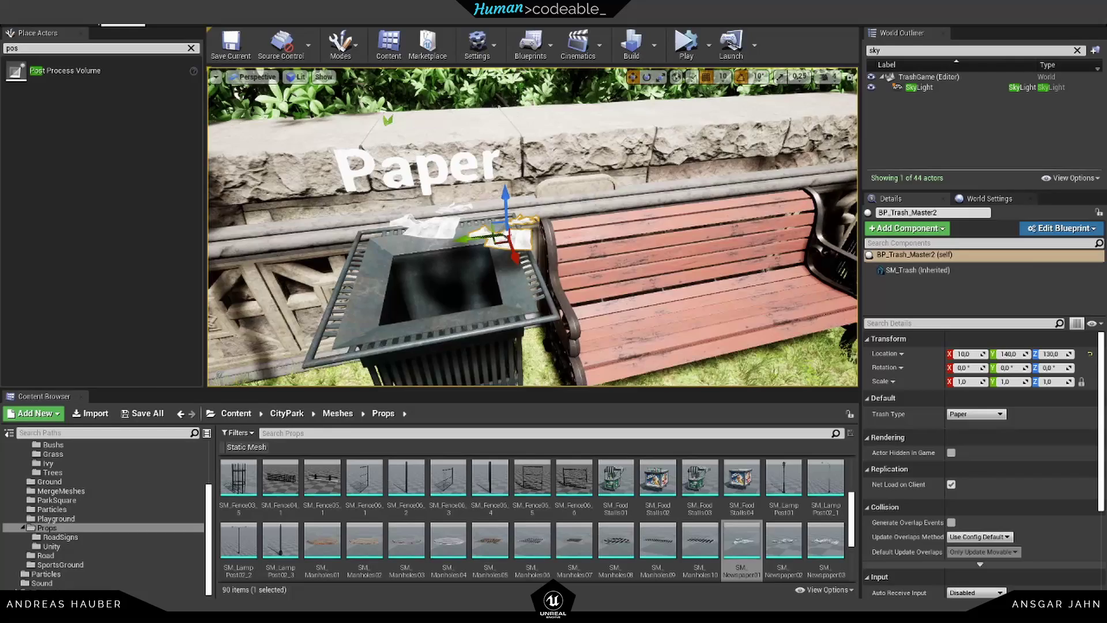
- Set the newly placed trash actor's Trash Type to Unity
key(w)
right_drag(532, 227, 478, 226)
click(958, 438)
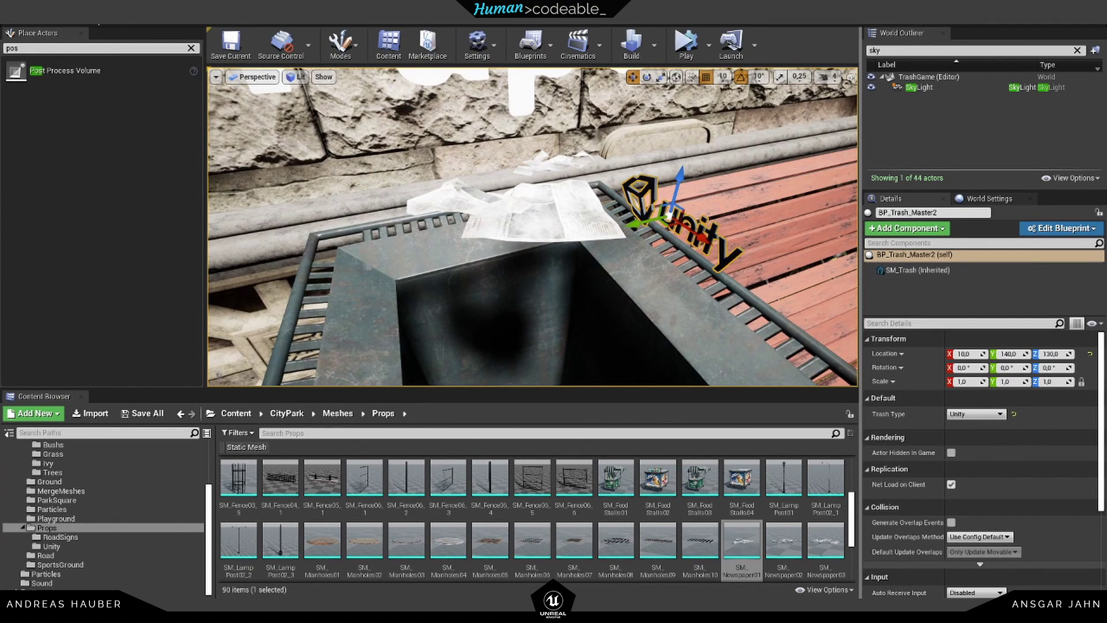
- Try other Trash Types on the original newspaper actor, ending on Paper, and set its Z rotation to -40°
click(538, 222)
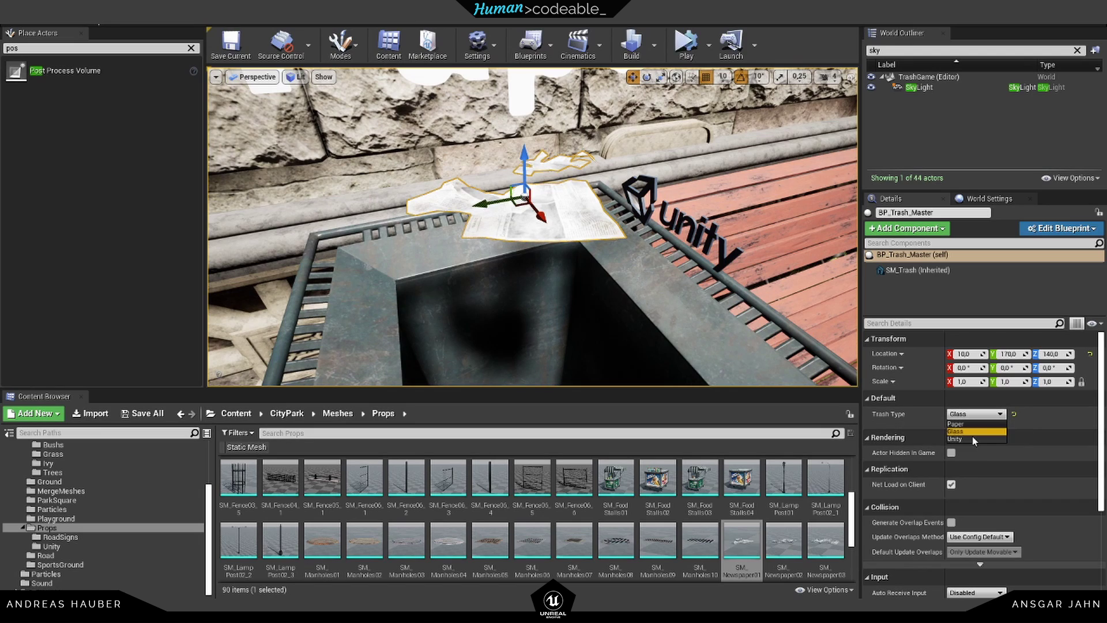
click(962, 437)
right_drag(474, 241, 508, 241)
key(e)
drag(515, 229, 570, 231)
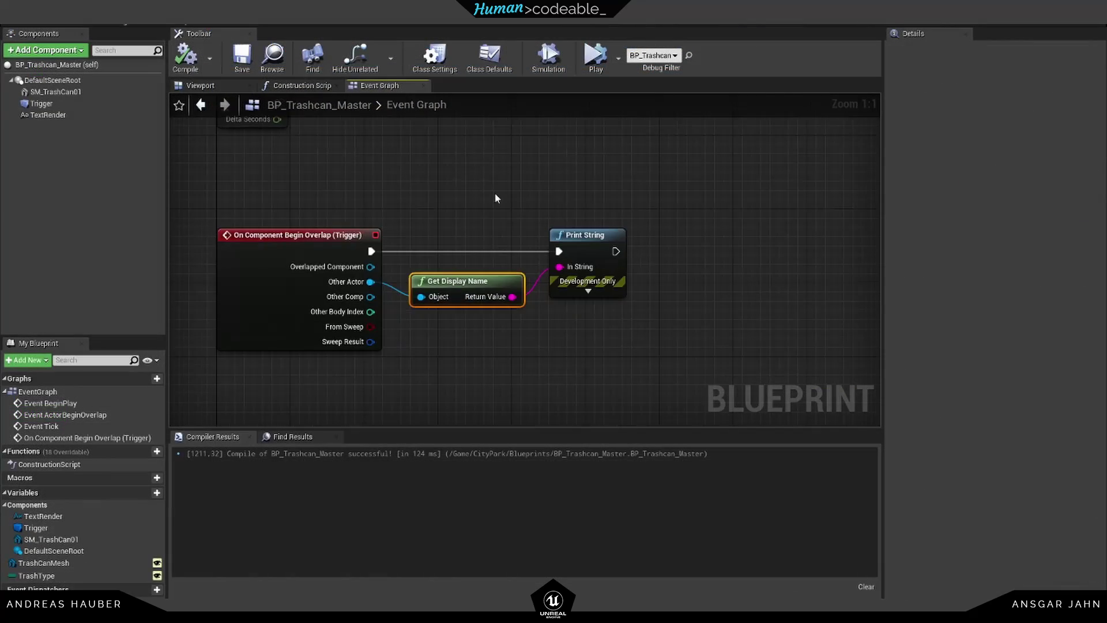
- Replace the display-name printing nodes in BP_Trashcan_Master with a Cast To BP_Trash_Master fed by the overlap event's Other Actor
key(Delete)
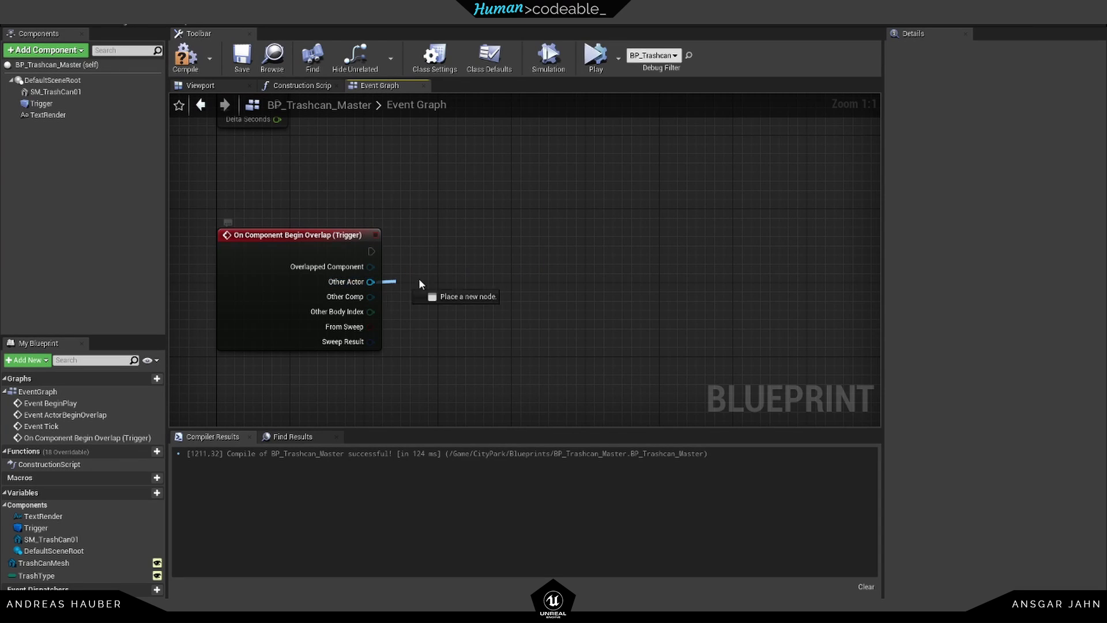
drag(389, 283, 458, 269)
text(cast tras)
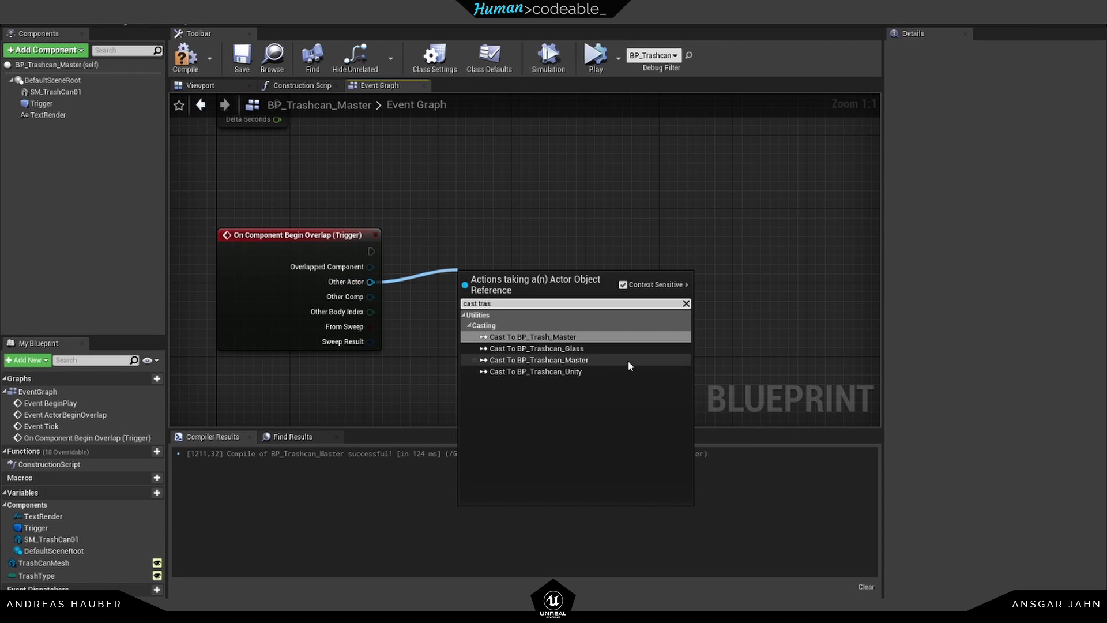
click(580, 339)
drag(511, 283, 465, 237)
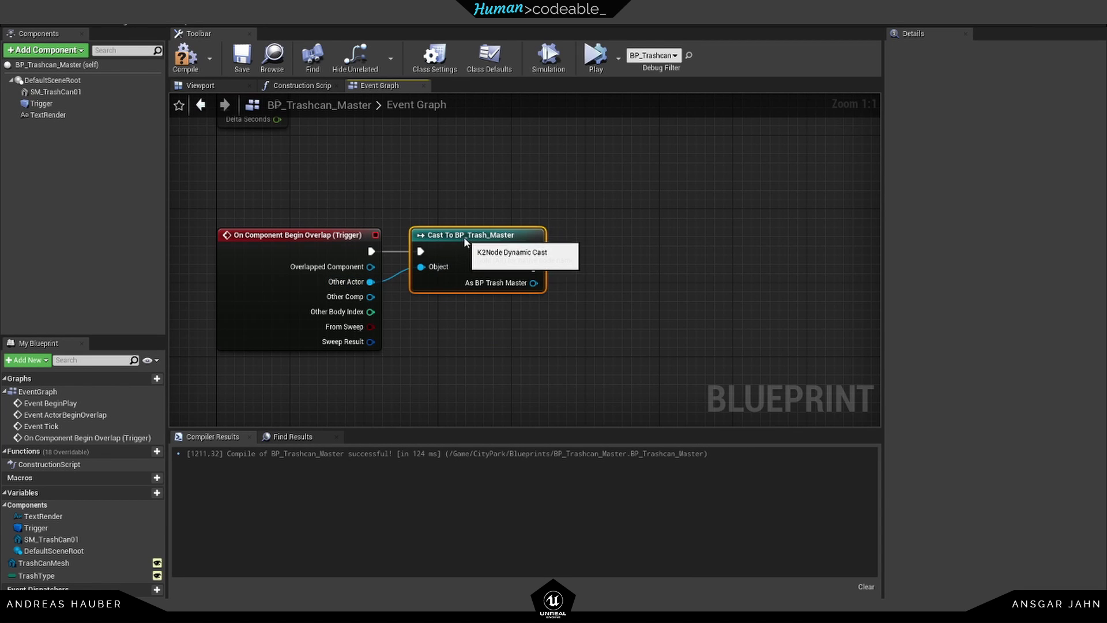
- Get Trash Type from the cast trash actor and add a getter for the trash can's own TrashType variable below it
drag(533, 282, 628, 311)
text(typ)
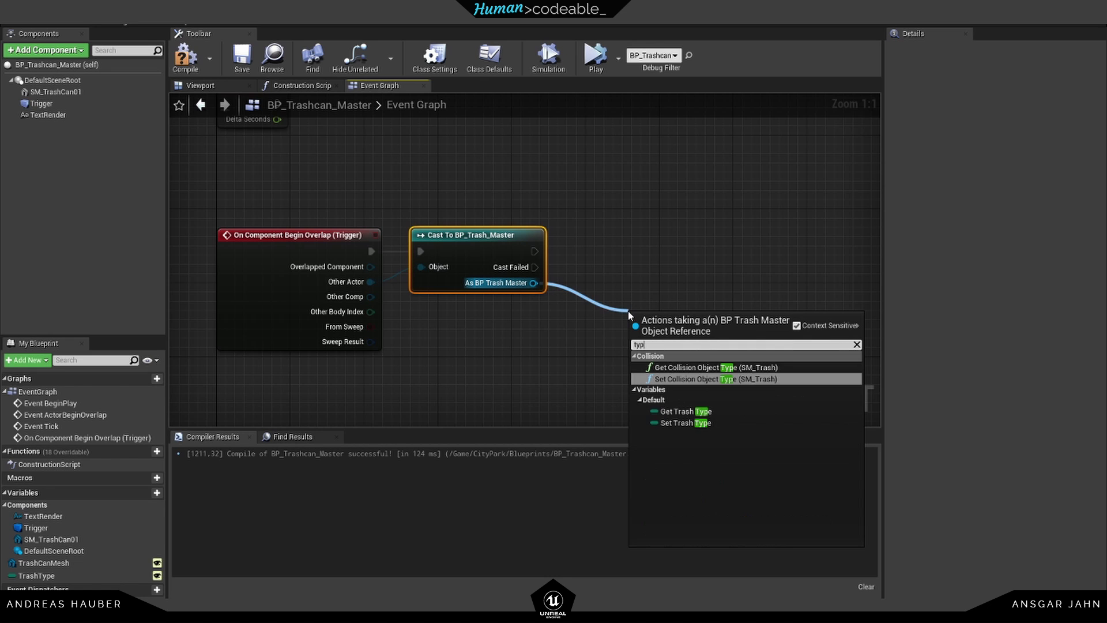
click(686, 410)
right_drag(622, 344, 525, 318)
right_drag(458, 364, 486, 356)
drag(45, 577, 530, 357)
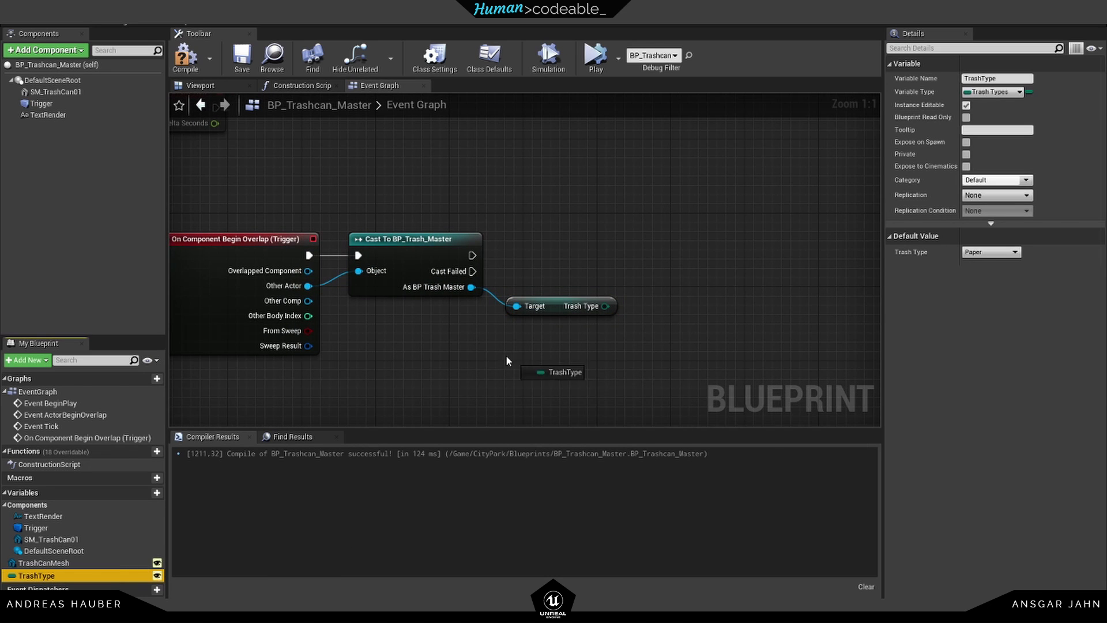
right_drag(546, 354, 523, 337)
- Compare the trash actor's Trash Type with the trash can's Trash Type using an equality (==) node
drag(598, 345, 601, 346)
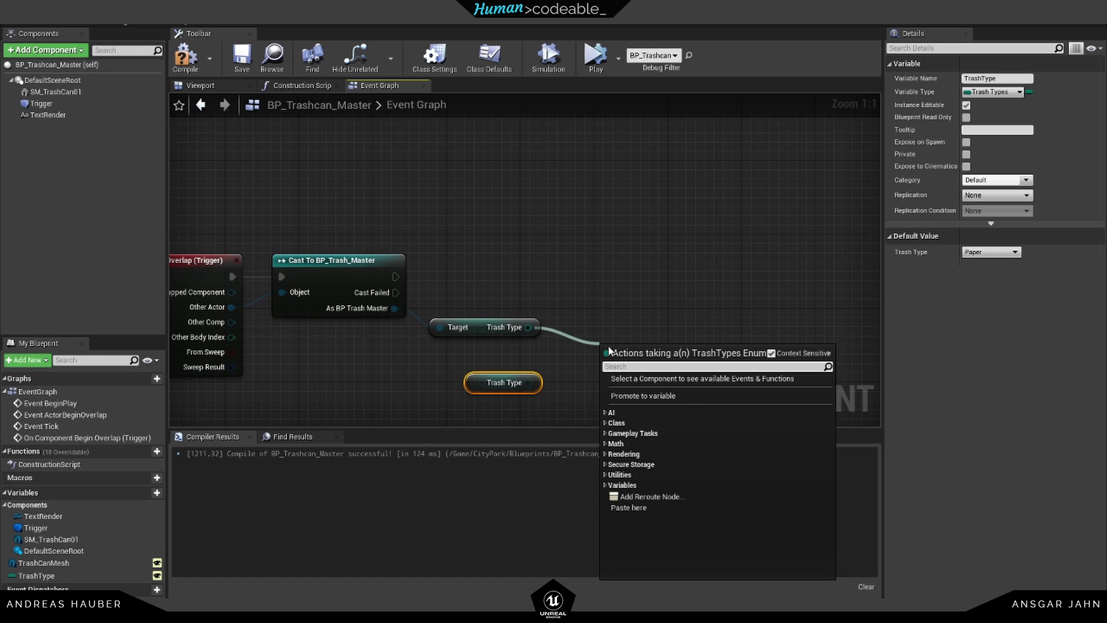
text(==)
click(671, 402)
drag(529, 383, 603, 349)
- Add a Branch conditioned on the equality result and execute it from the successful cast
right_drag(642, 274, 598, 265)
key(b)
click(604, 254)
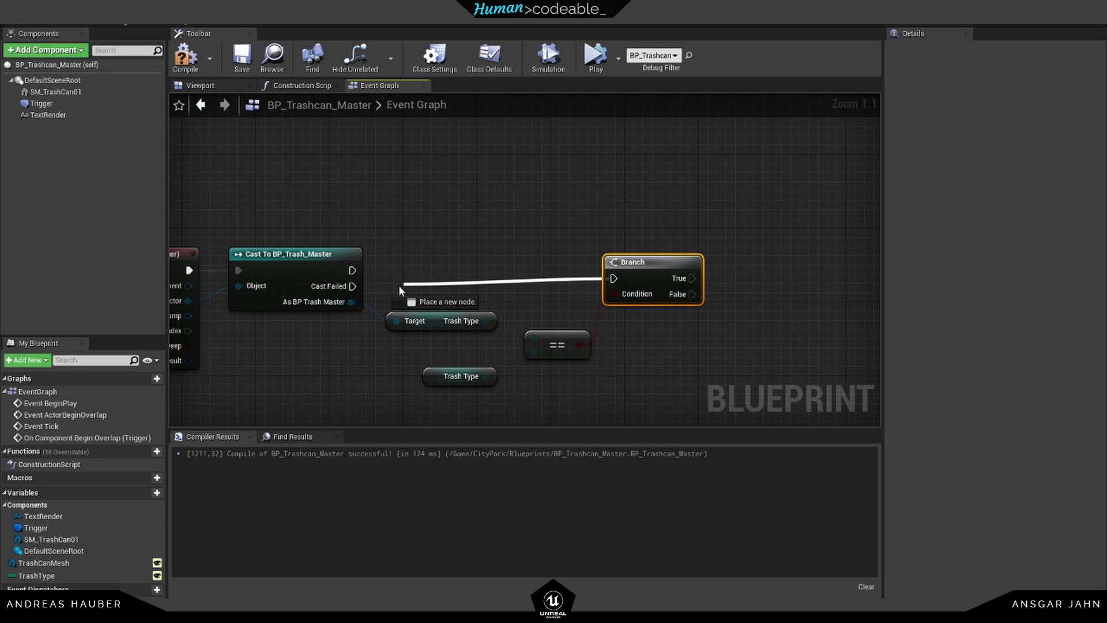
drag(353, 270, 354, 271)
drag(657, 262, 680, 255)
- Add Print String nodes to the Branch: "Good Job" on True and "Nope" with red text on False
scroll(700, 321, down, 1)
right_drag(701, 321, 537, 354)
scroll(627, 301, up, 1)
right_click(629, 267)
text(print)
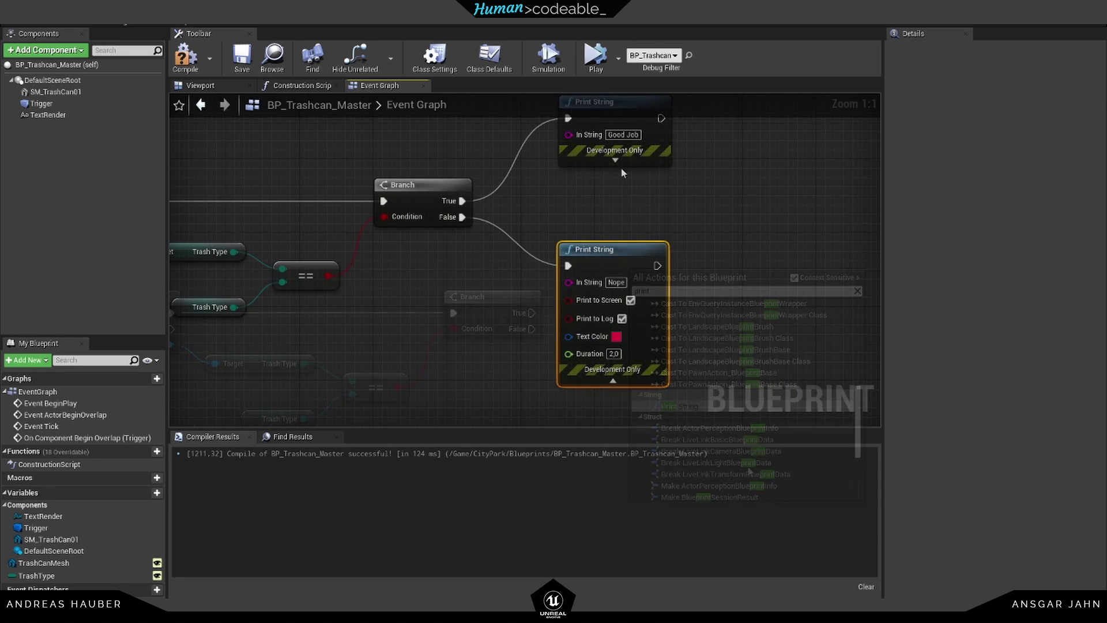
- Set the "Good Job" Print String's text color to green and save the project changes
click(614, 160)
click(616, 188)
drag(663, 294, 650, 327)
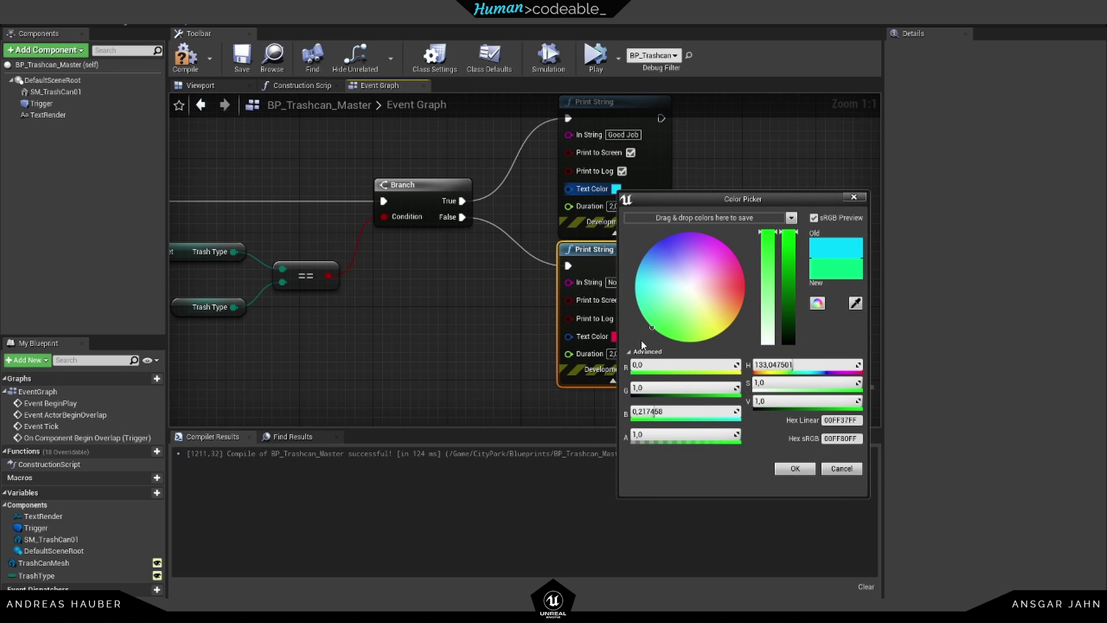
click(795, 468)
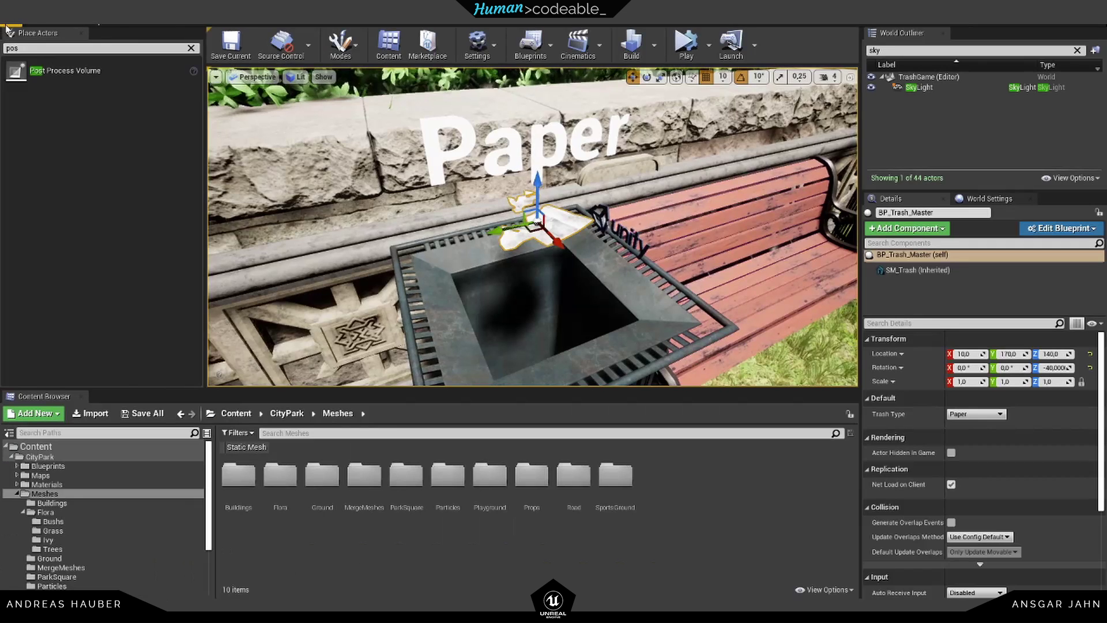
click(12, 18)
click(40, 118)
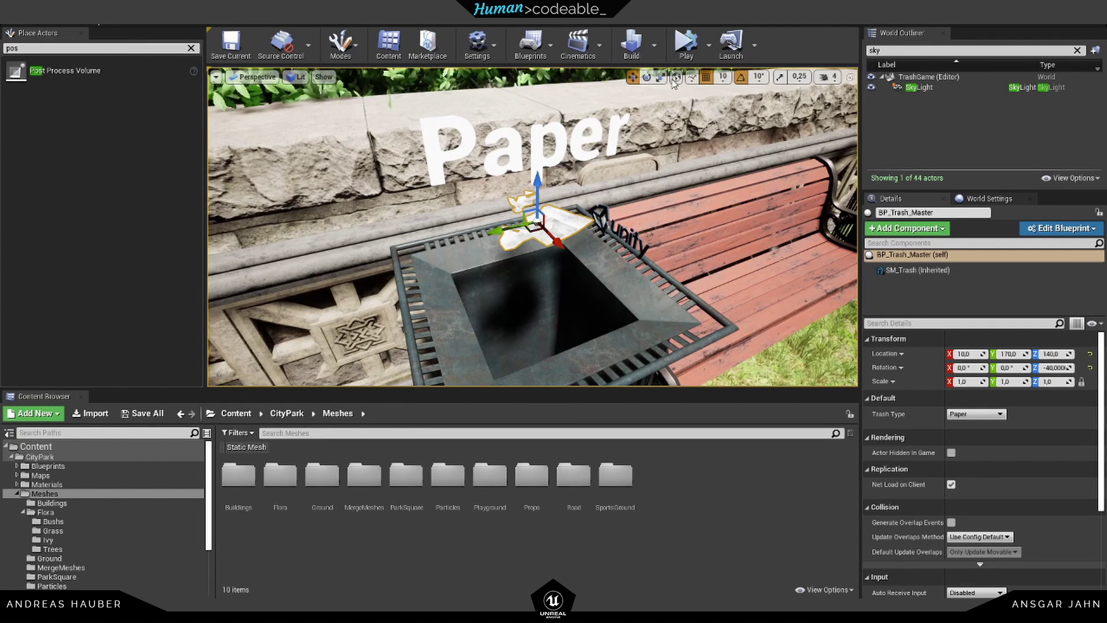
- Simulate the game once and set the Trash Type of the trash above the Paper can to Unity
click(686, 50)
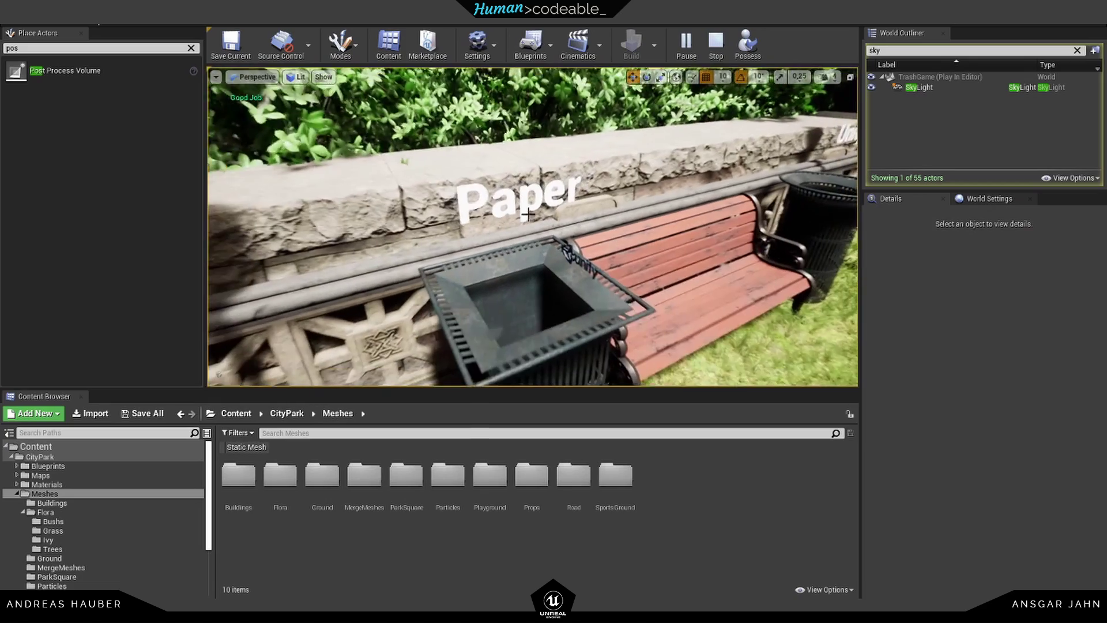
key(Escape)
click(524, 248)
click(974, 414)
click(956, 438)
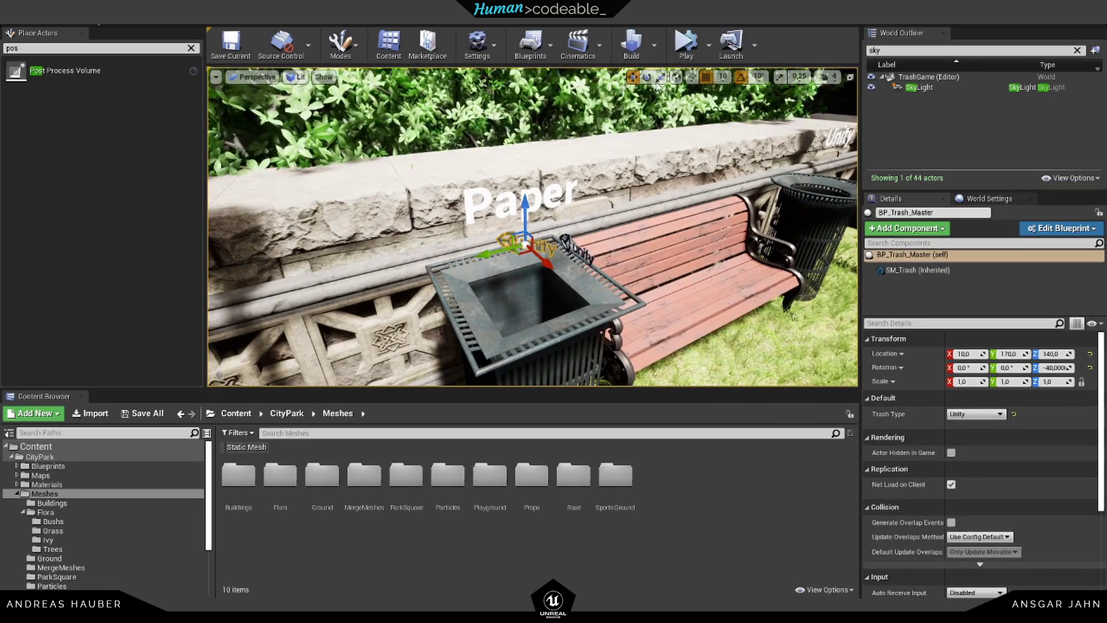
- Simulate the game to check how the Unity-type trash is judged and how trash falls at the round Unity can
right_drag(685, 141, 686, 184)
key(g)
click(686, 46)
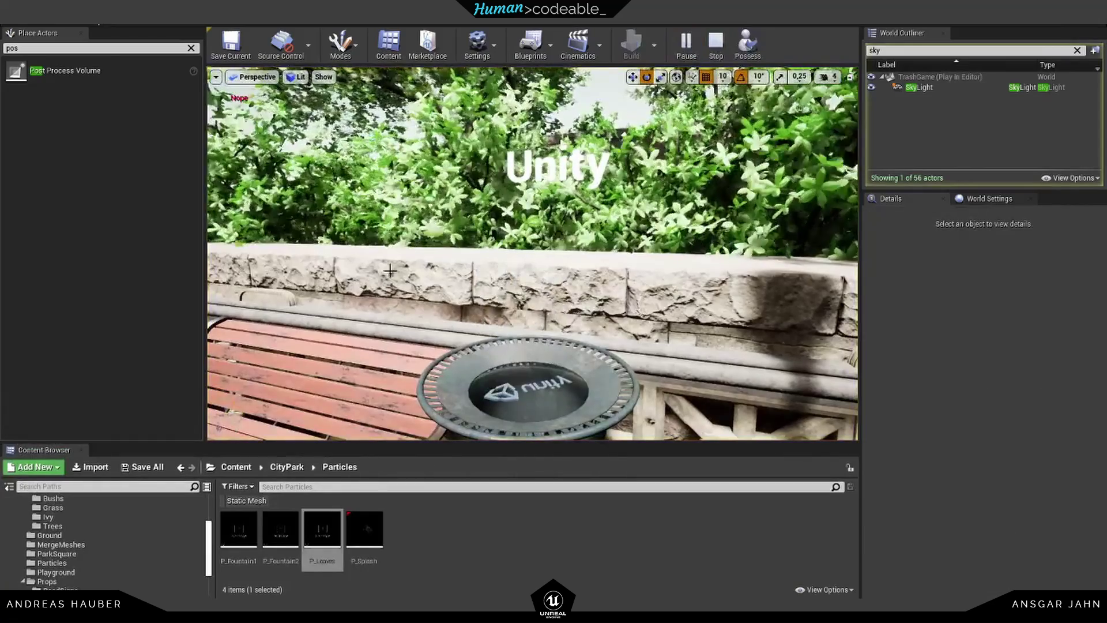
right_drag(646, 119, 566, 342)
click(715, 46)
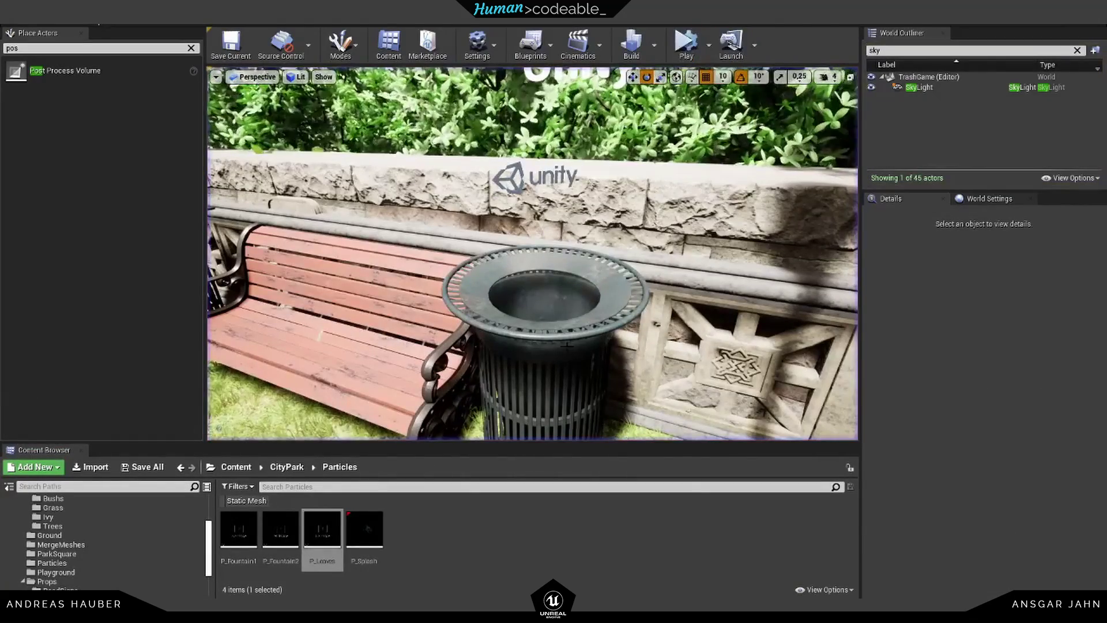
- Replace the existing collision of the round trash can's static mesh with a box simplified collision
double_click(961, 452)
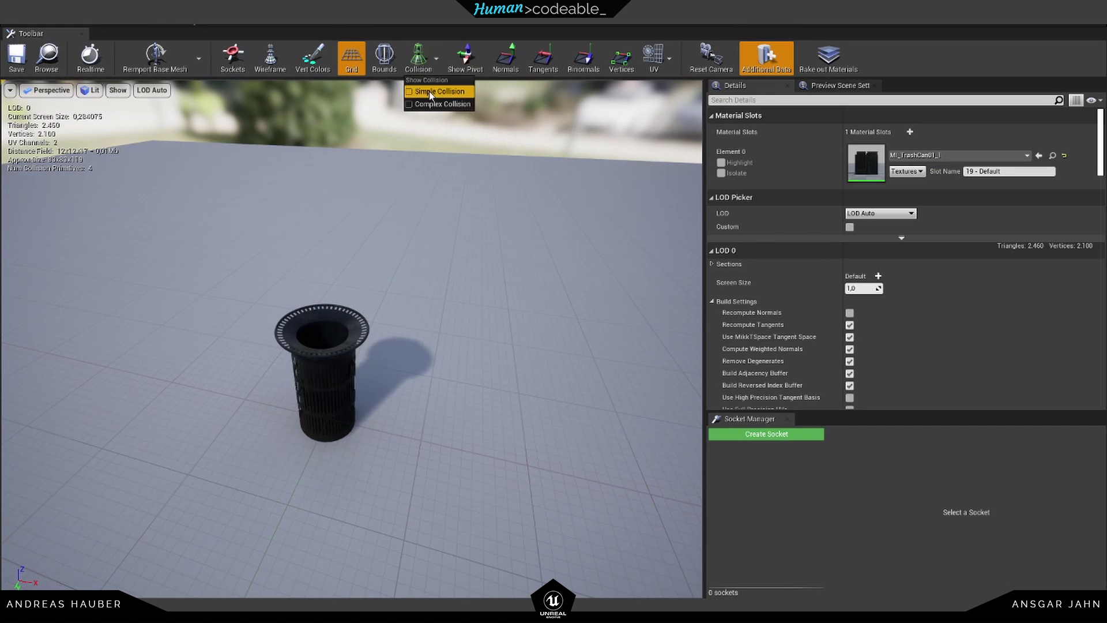
click(121, 25)
click(140, 147)
scroll(392, 252, up, 5)
click(121, 26)
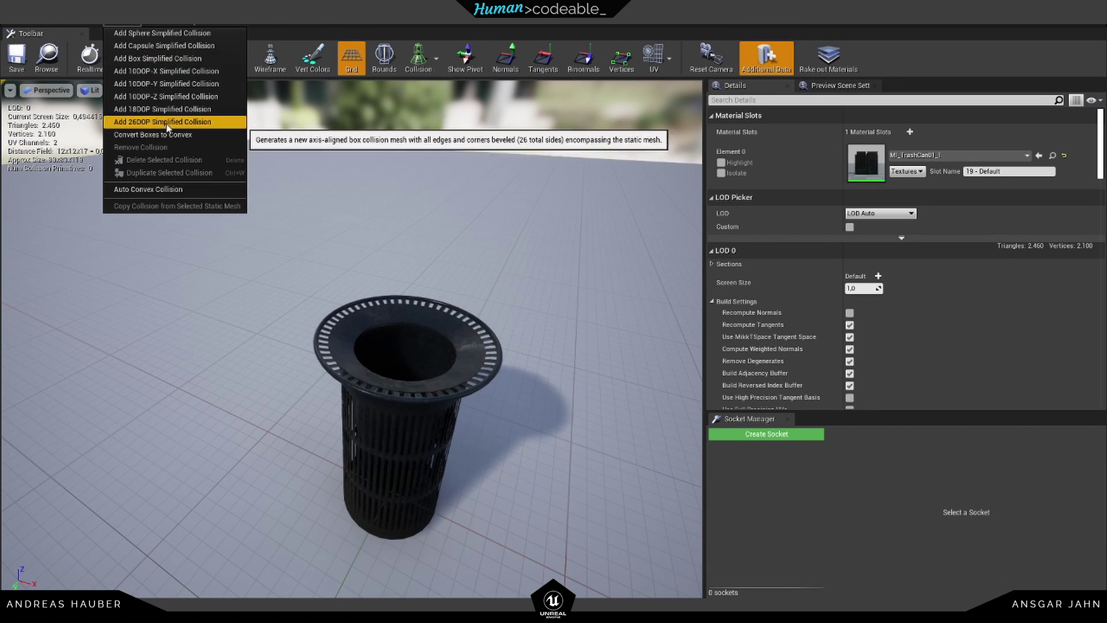
click(180, 59)
- Arrange copies of the box collision as upright walls around the round can's rim, leaving its opening free
drag(434, 276, 433, 367)
key(w)
right_drag(419, 398, 496, 399)
alt+drag(421, 383, 323, 382)
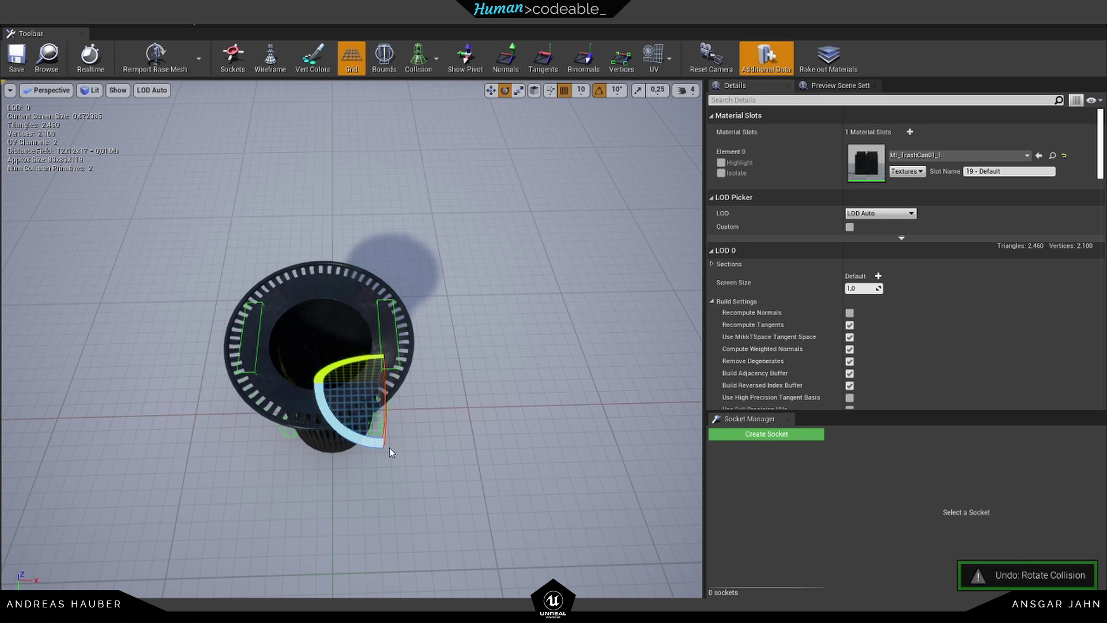
key(ctrl+w)
drag(391, 452, 390, 419)
drag(270, 390, 279, 358)
right_drag(279, 358, 230, 403)
key(ctrl+w)
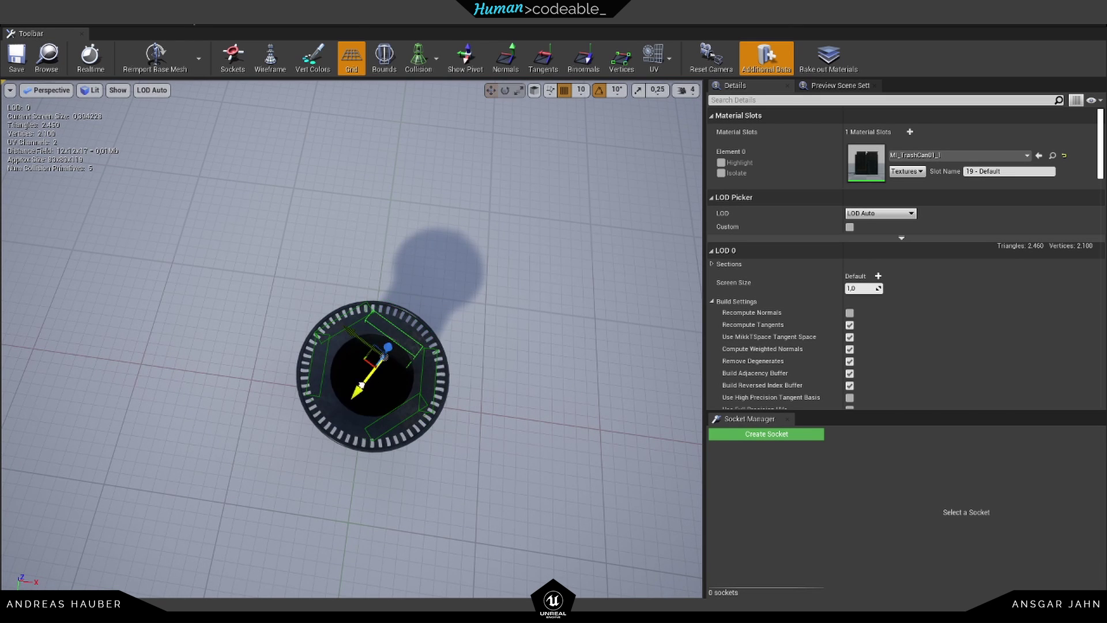
drag(317, 455, 321, 352)
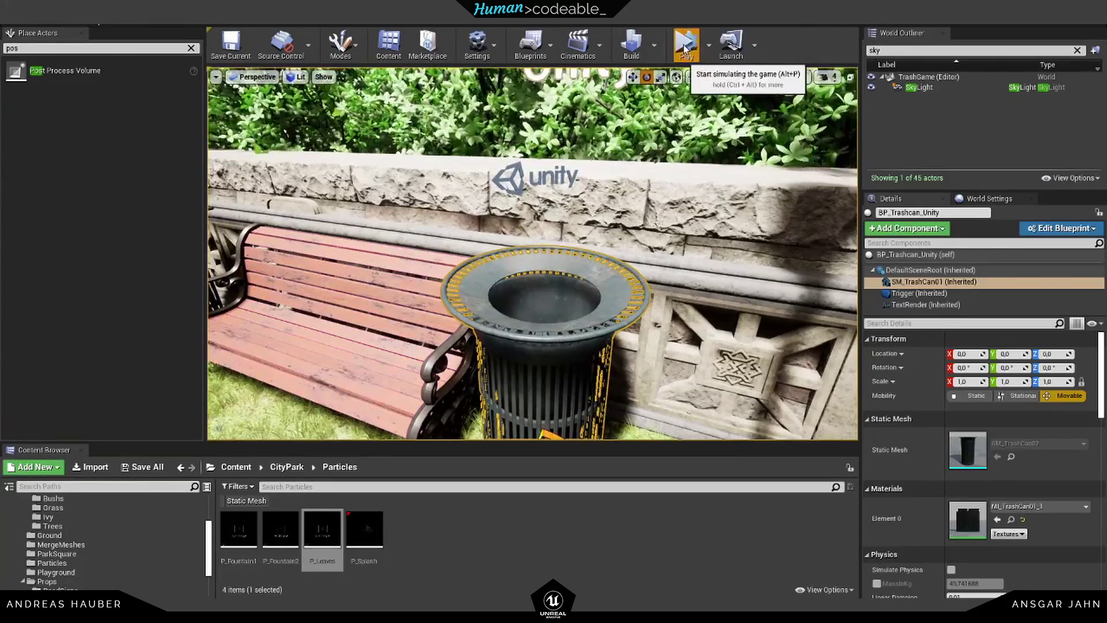
- Simulate the game twice to test whether the trash drops into the round Unity can and is judged
right_drag(651, 89, 606, 90)
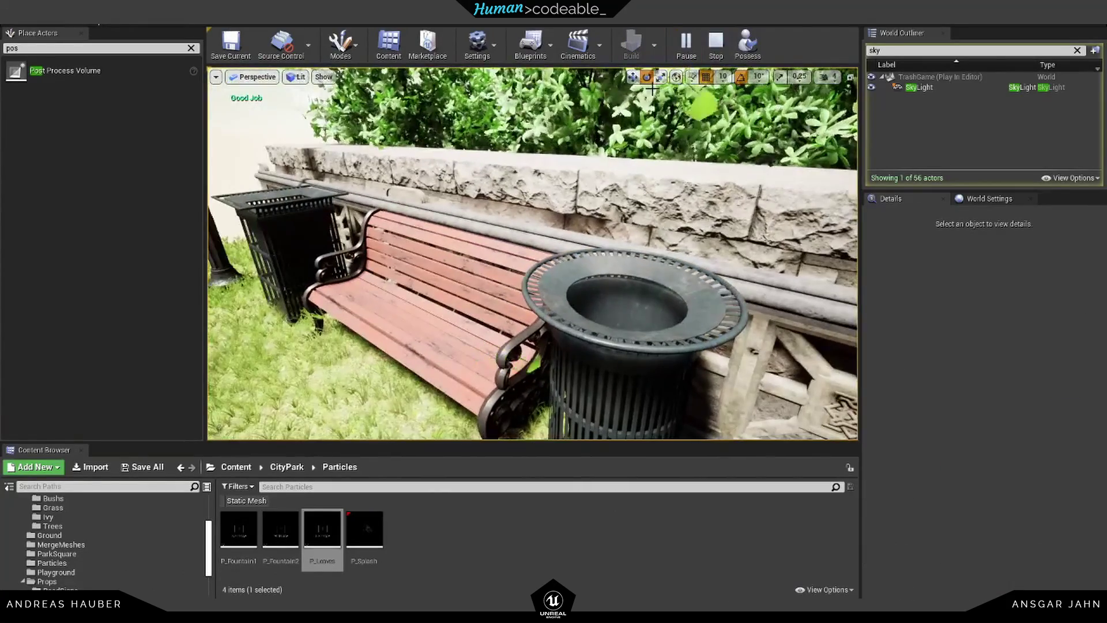
click(714, 56)
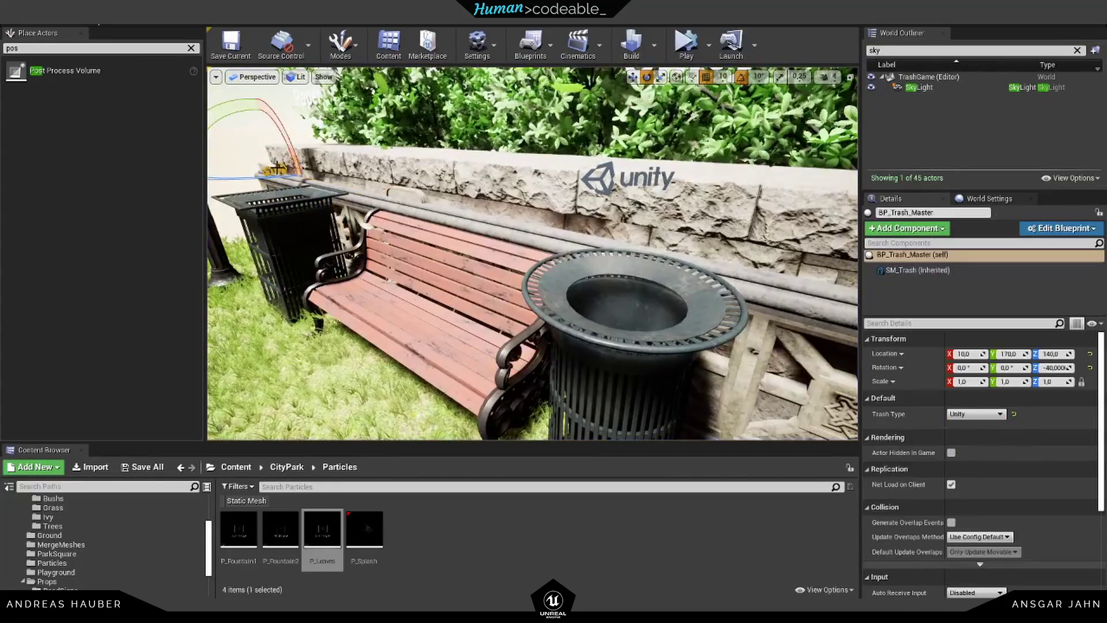
click(696, 53)
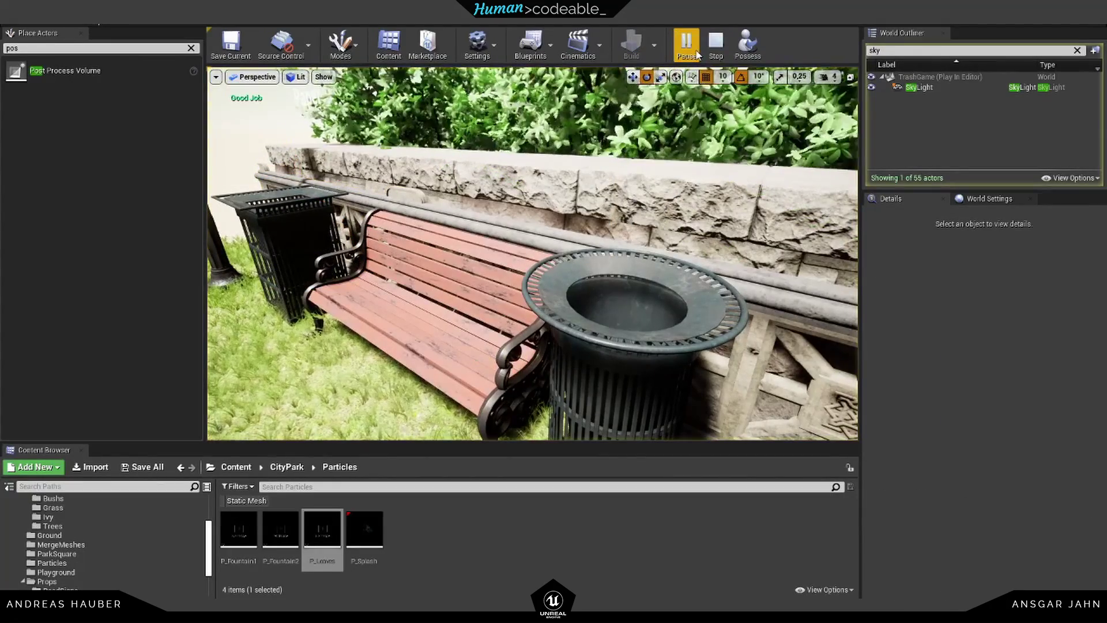
click(715, 53)
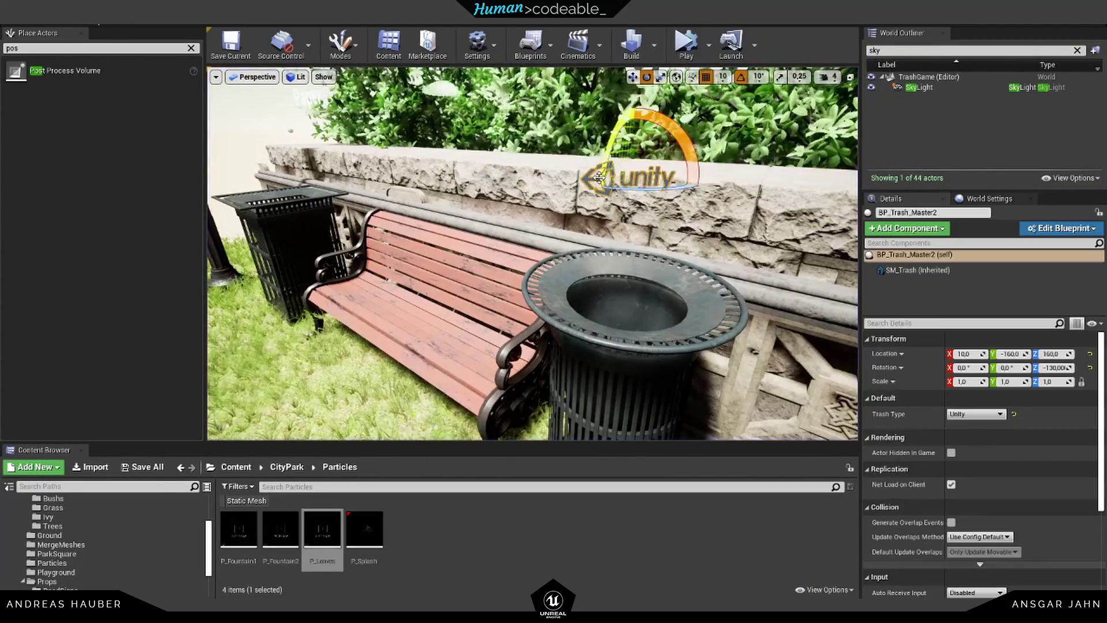
- Change the Trash Type of the trash above the Unity can to a type other than Unity and test it by simulating
click(976, 413)
click(957, 425)
right_drag(696, 212, 692, 167)
click(686, 52)
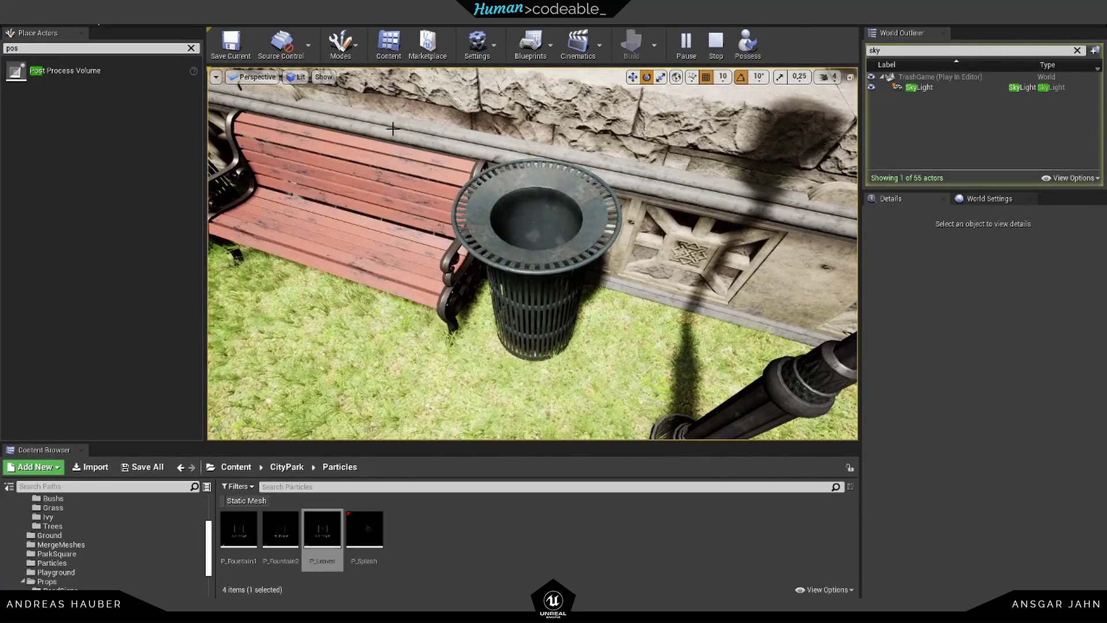
click(716, 50)
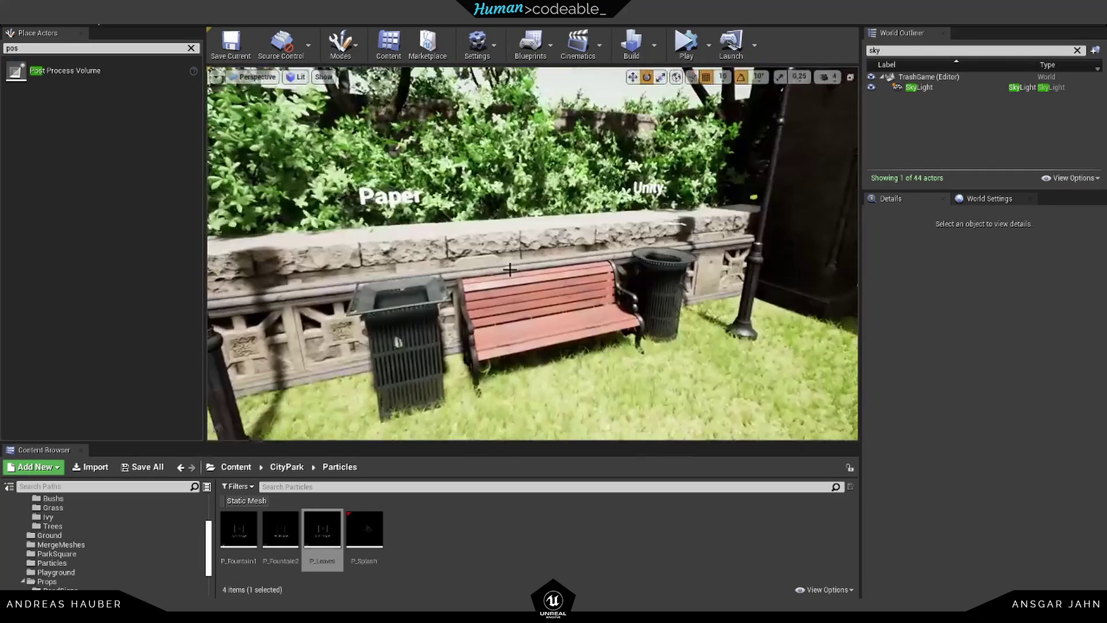
- Save the project changes and slightly enlarge the level view
mouse_move(398, 273)
right_down()
mouse_move(444, 250)
mouse_move(398, 273)
right_up()
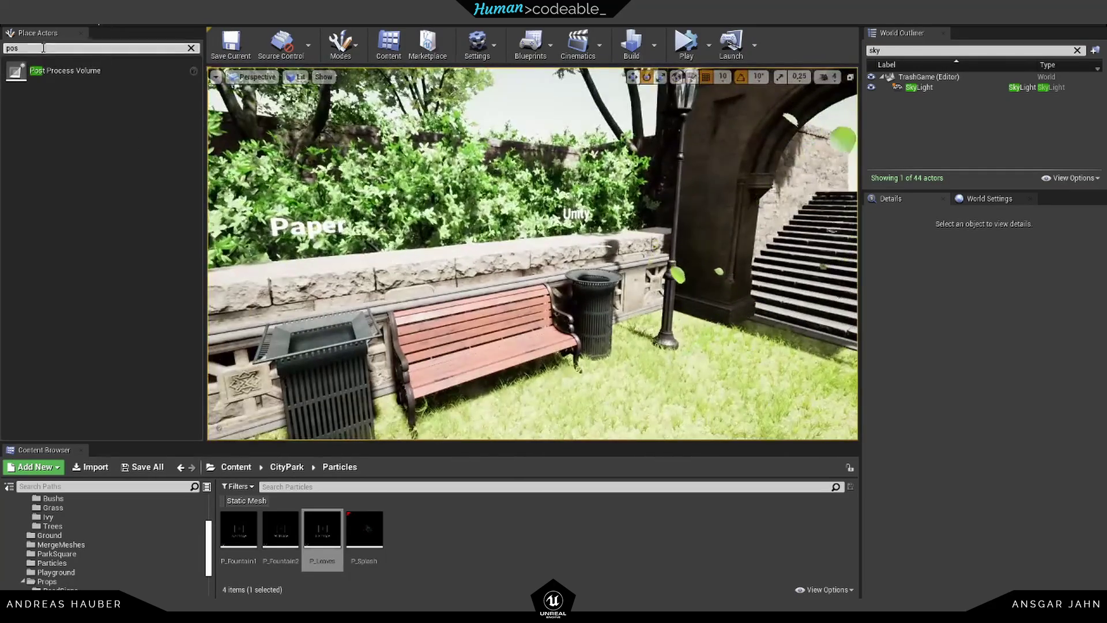
click(11, 25)
click(36, 120)
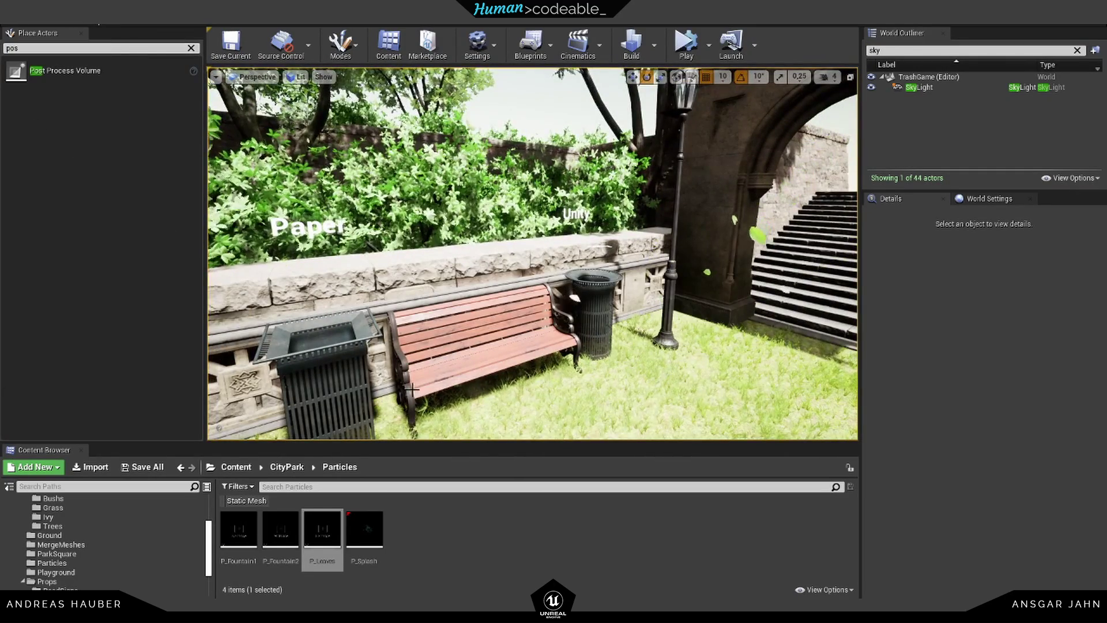
drag(392, 441, 392, 445)
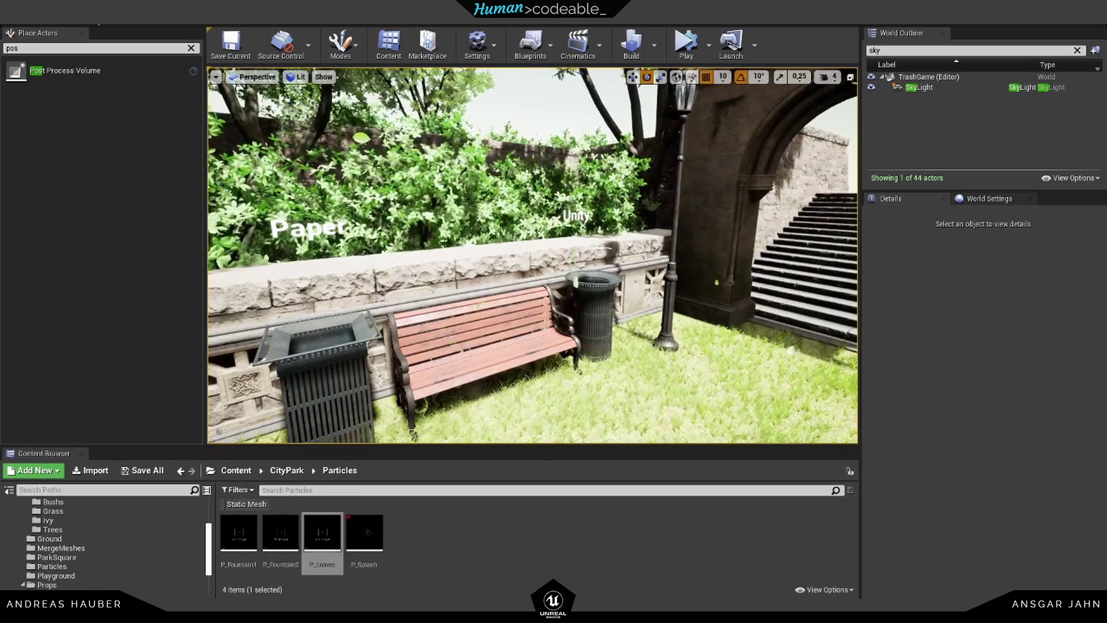
- Create an Actor blueprint class named BP_Counter in the CityPark Blueprints folder
click(502, 16)
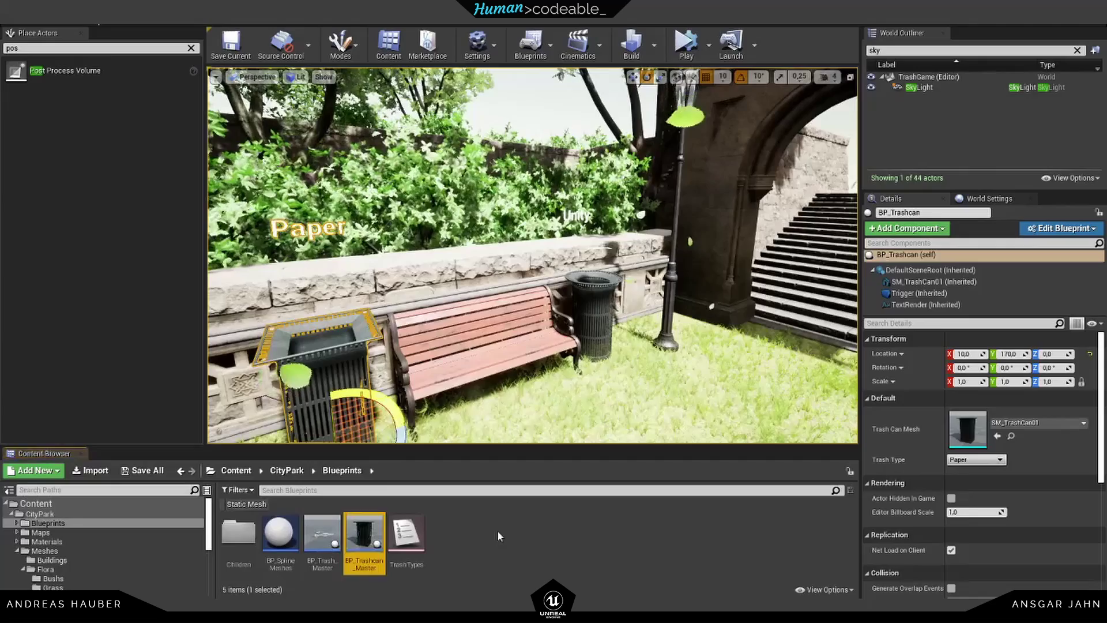
right_click(497, 531)
click(553, 242)
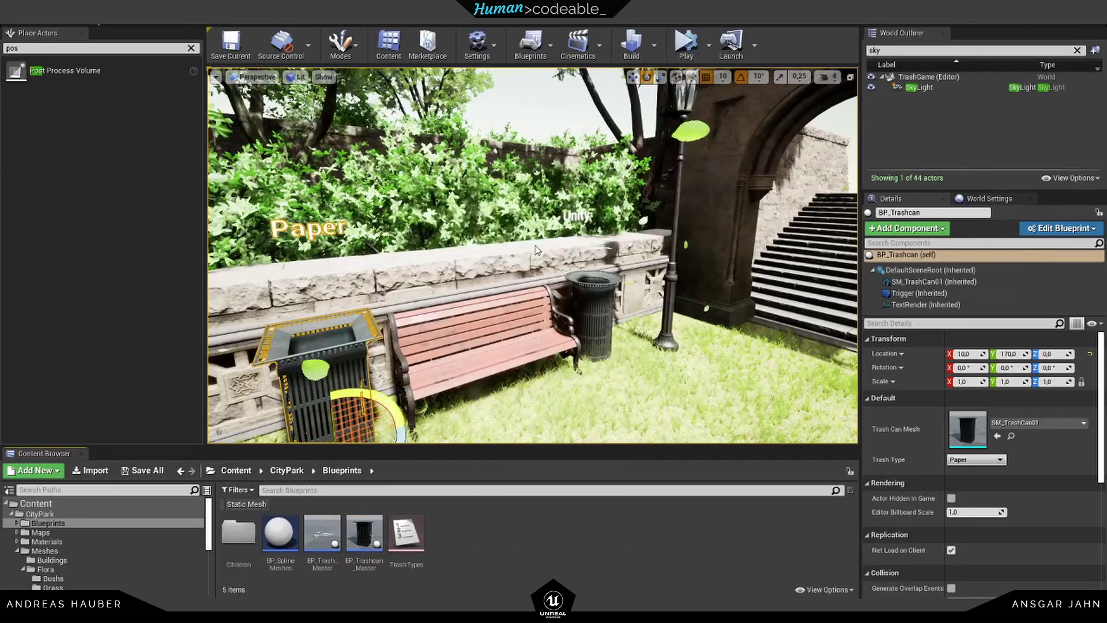
click(449, 208)
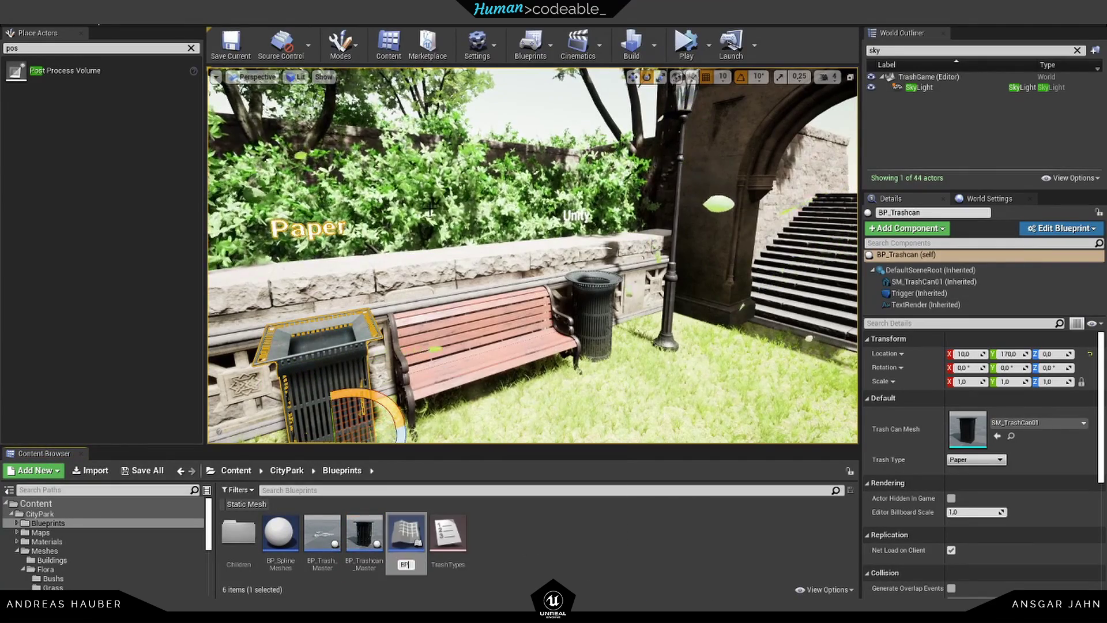
text(BP_Countown)
key(Return)
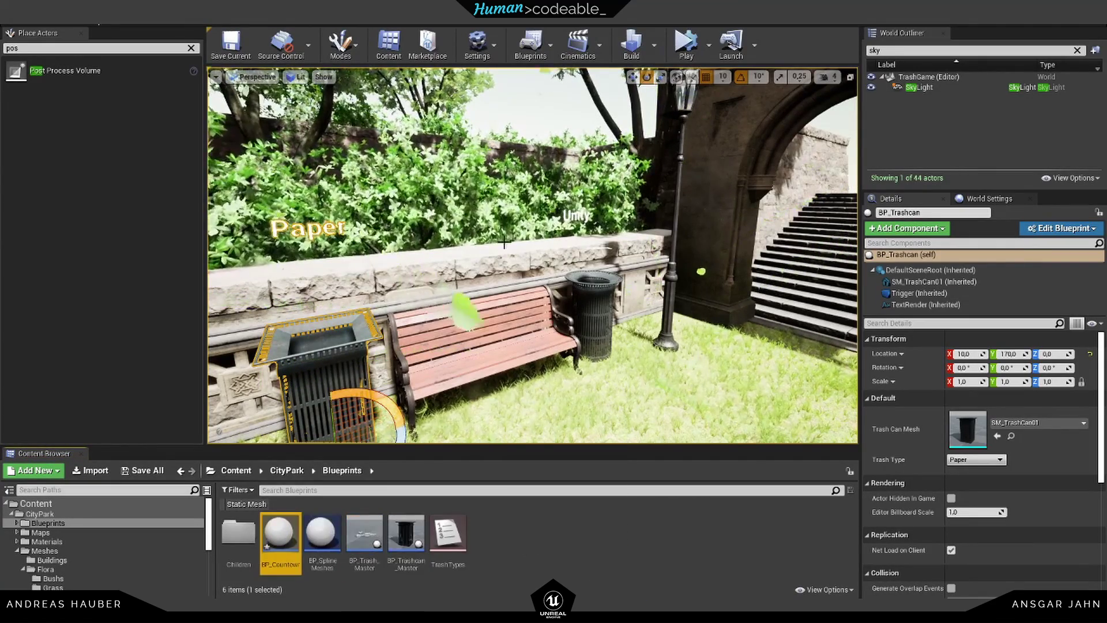
key(F2)
key(BackSpace)
key(BackSpace)
text(r)
key(Return)
- Place a BP_Counter actor in the level above the bench, at about X 10, Y 20, Z 120
drag(280, 536, 481, 258)
key(g)
key(w)
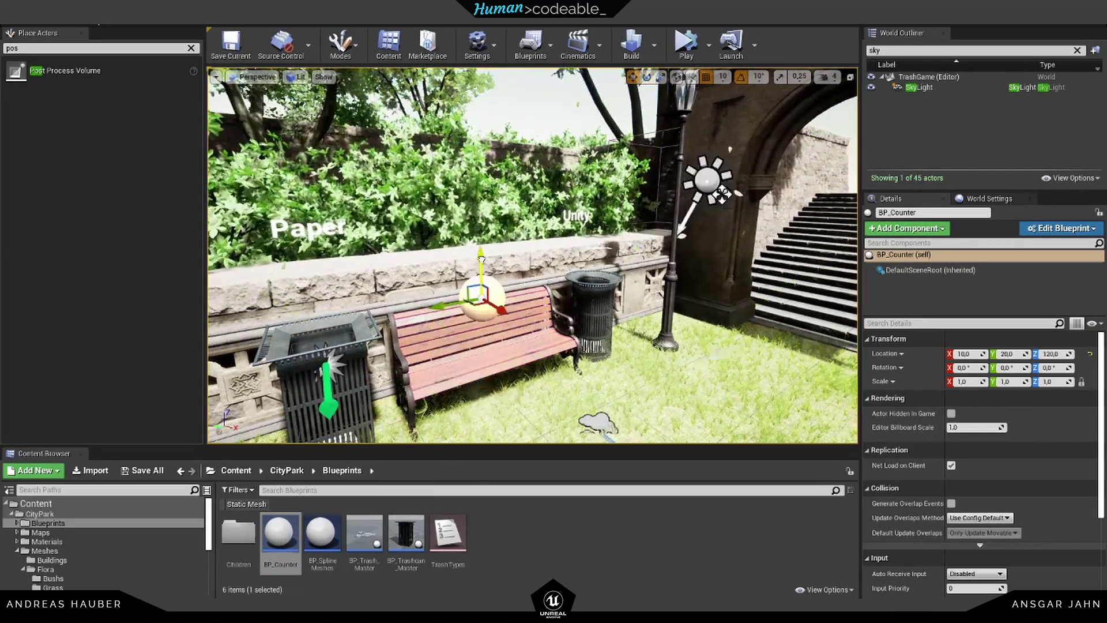
- Open the BP_Counter blueprint and add a Text Render component to it
double_click(281, 533)
click(76, 50)
text(text)
click(39, 85)
click(71, 159)
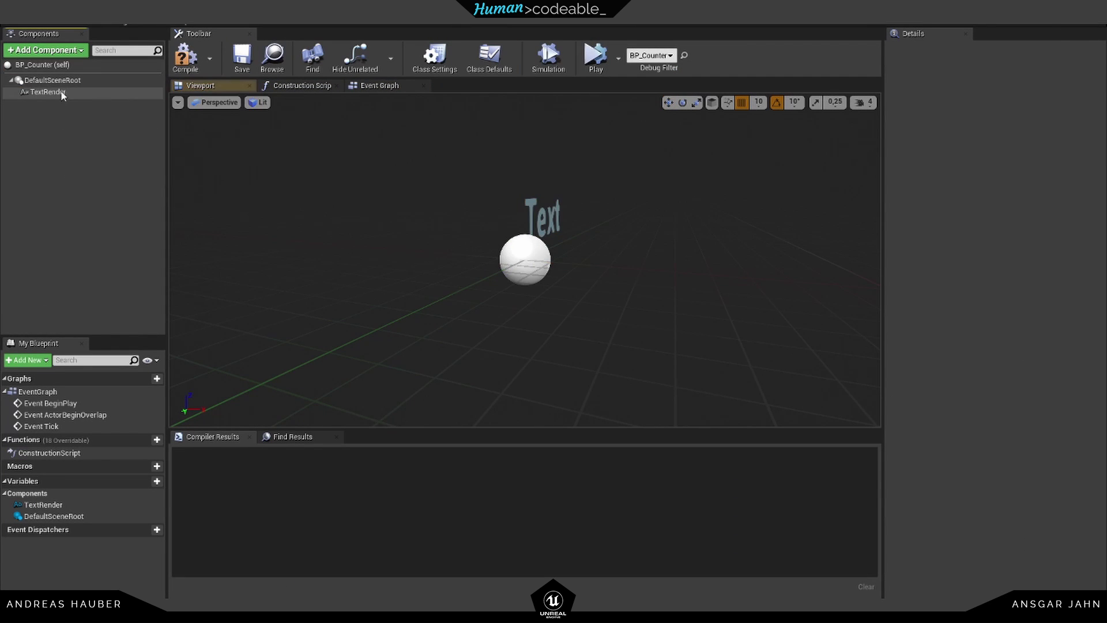
- Set the Text Render's horizontal alignment to Center, its World Size to 42, and its text color to black
click(63, 94)
click(990, 428)
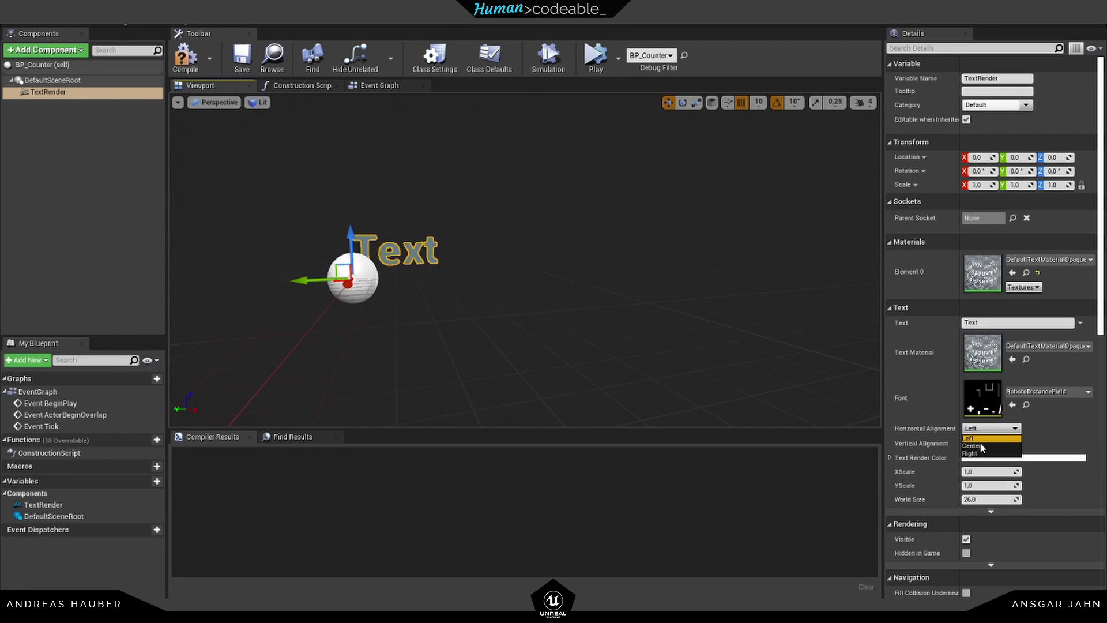
click(974, 446)
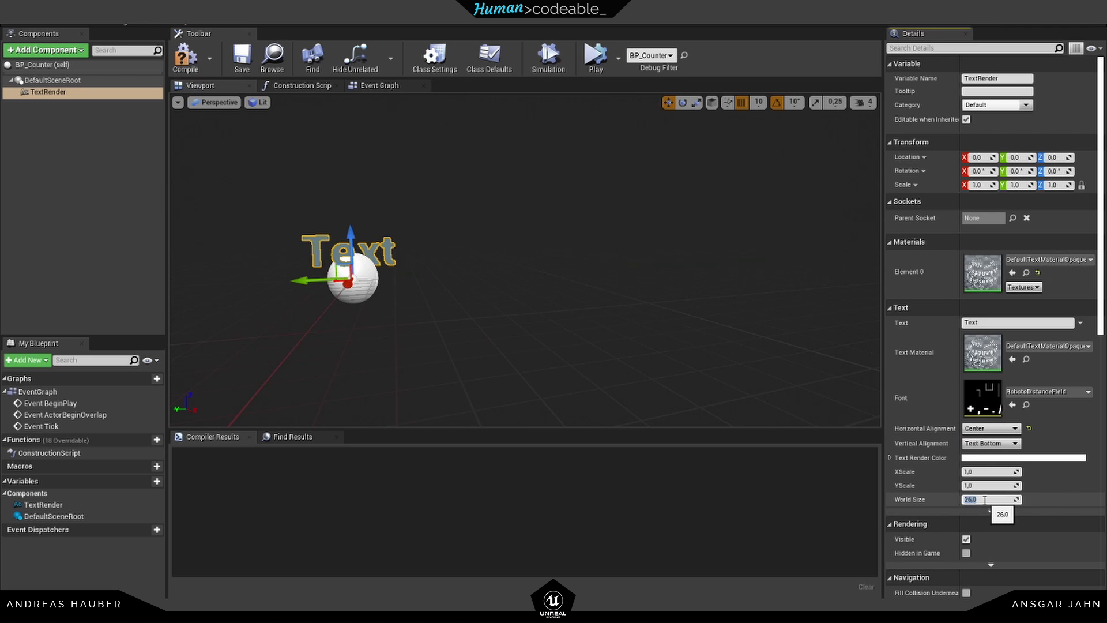
right_drag(603, 294, 519, 346)
click(1035, 459)
drag(952, 397, 952, 446)
click(958, 570)
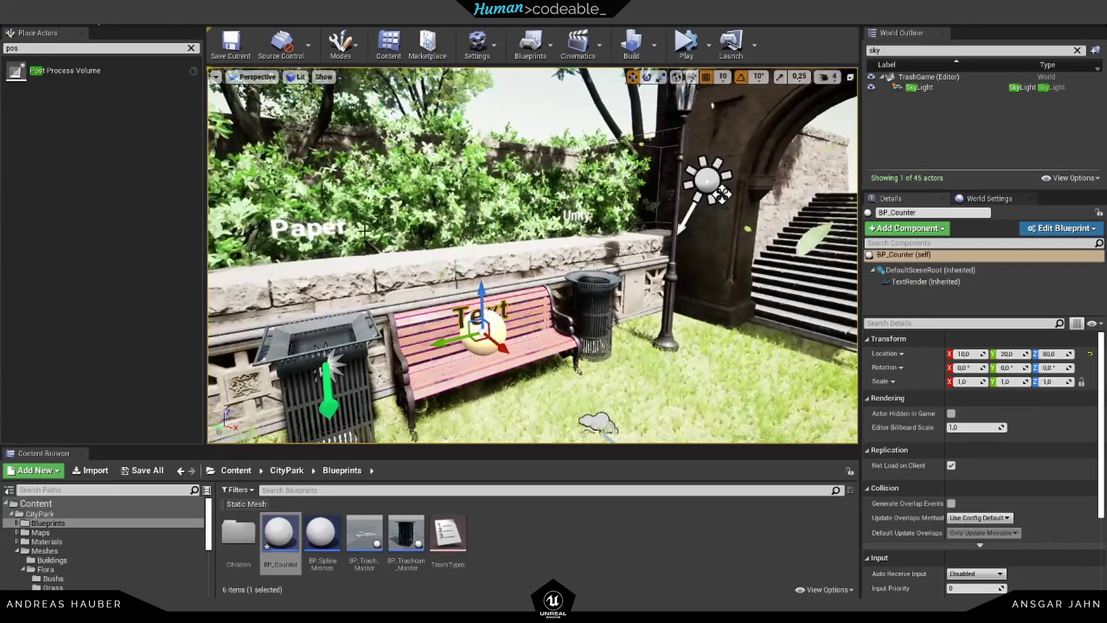
- Move the counter actor in the level to X -40, Y 20, Z 130, above the bench's backrest
click(542, 288)
drag(564, 323, 580, 245)
key(g)
right_drag(580, 245, 552, 253)
click(519, 227)
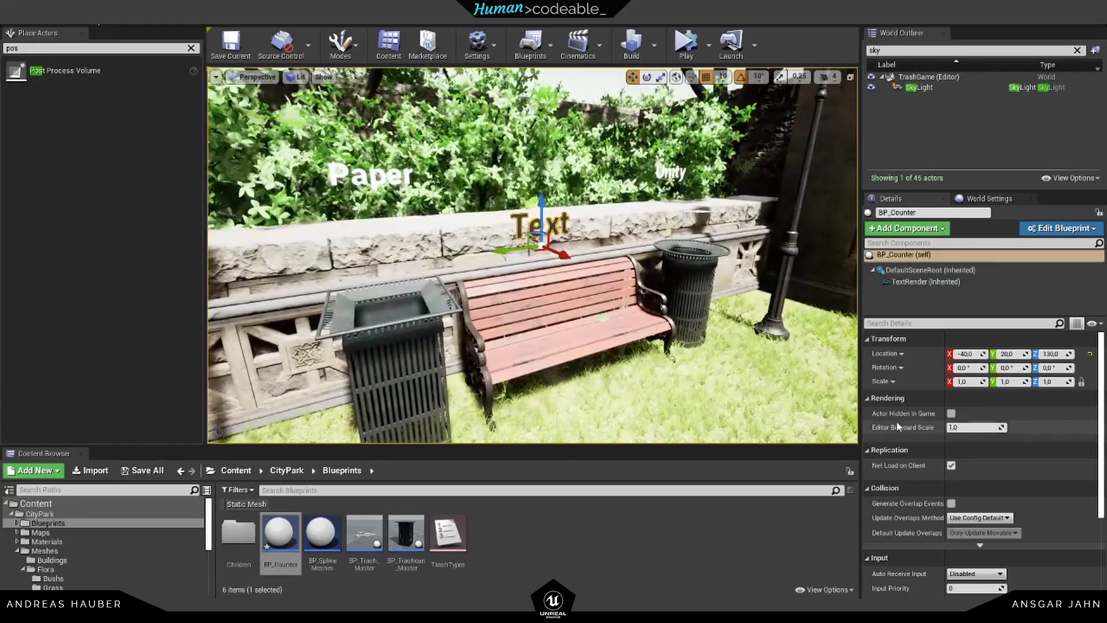
right_drag(538, 418, 562, 430)
- Change the displayed text of BP_Counter's Text Render component to "Score:"
double_click(286, 531)
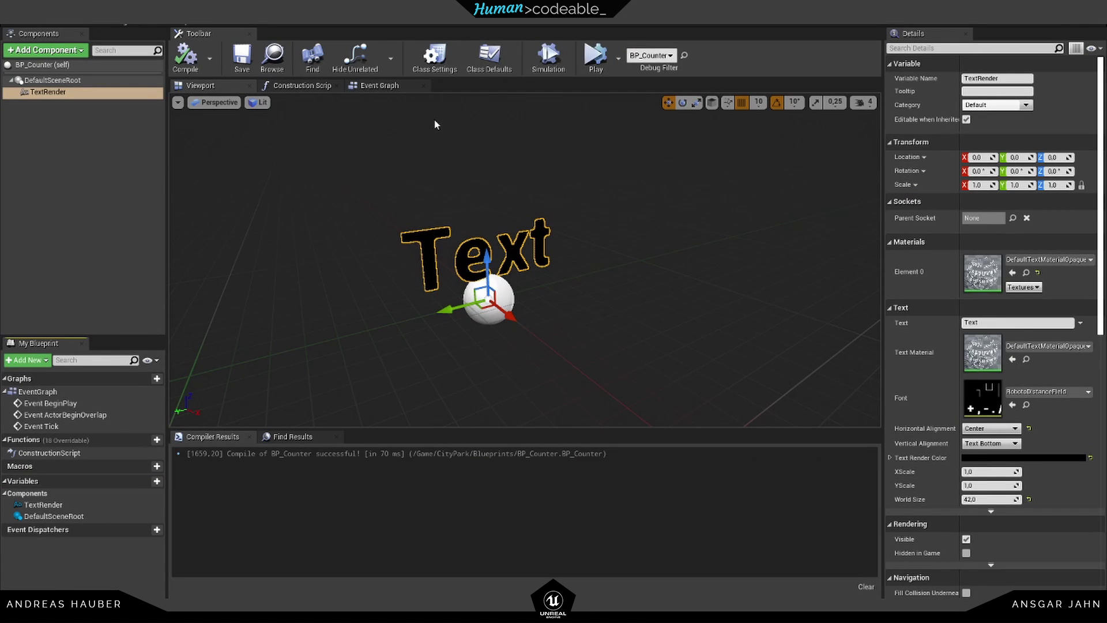
click(991, 322)
text(Score:)
key(Return)
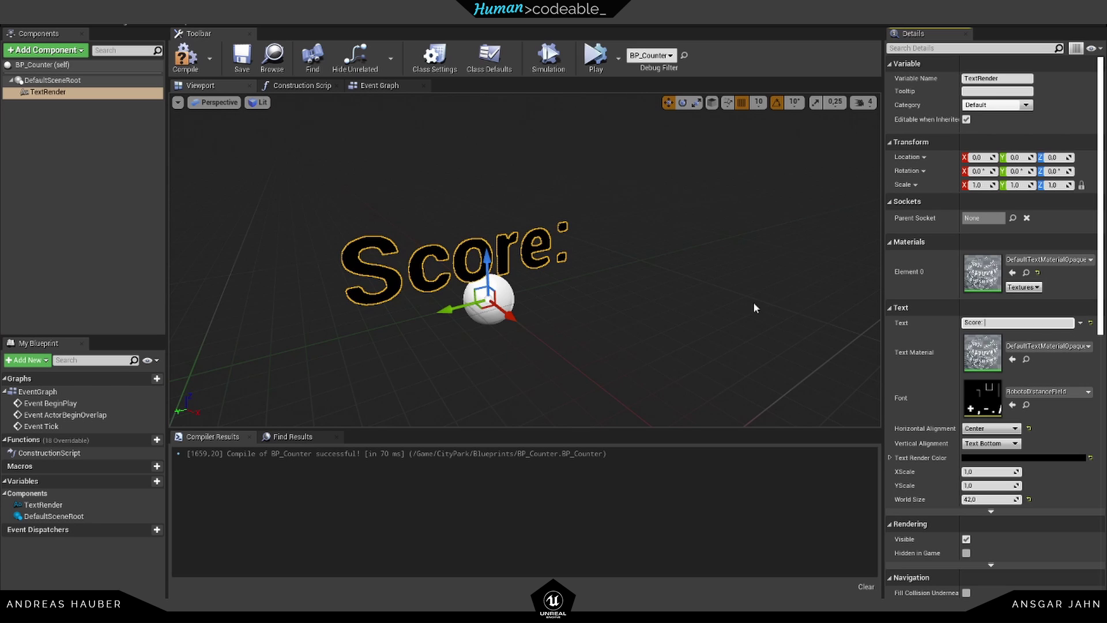
- Add an Integer variable named Score to the BP_Counter blueprint
click(378, 85)
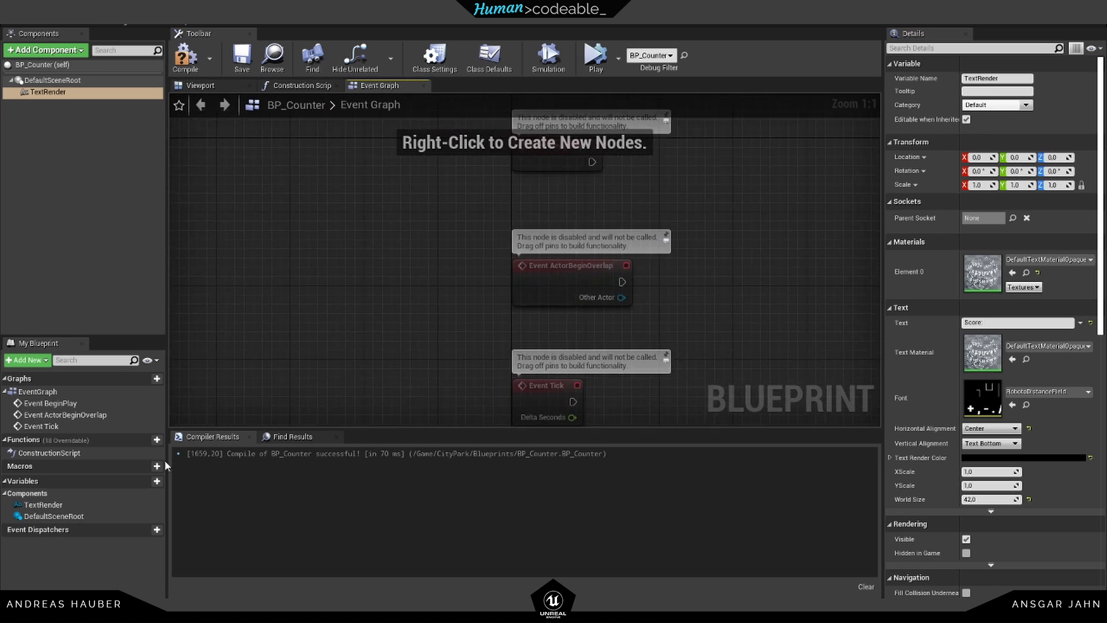
click(154, 482)
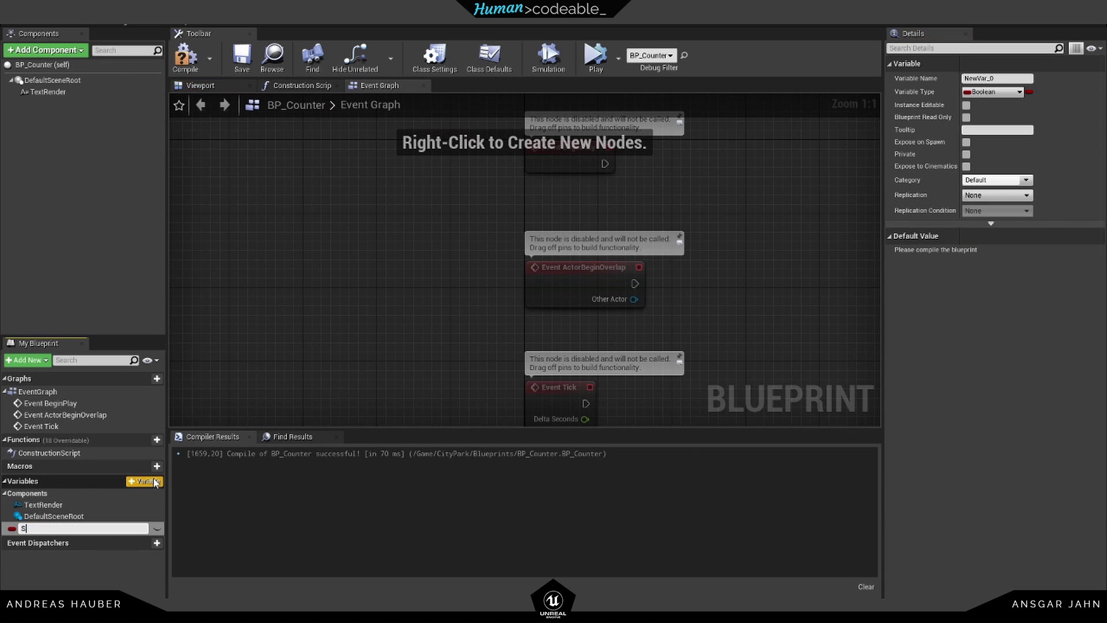
key(Return)
click(992, 91)
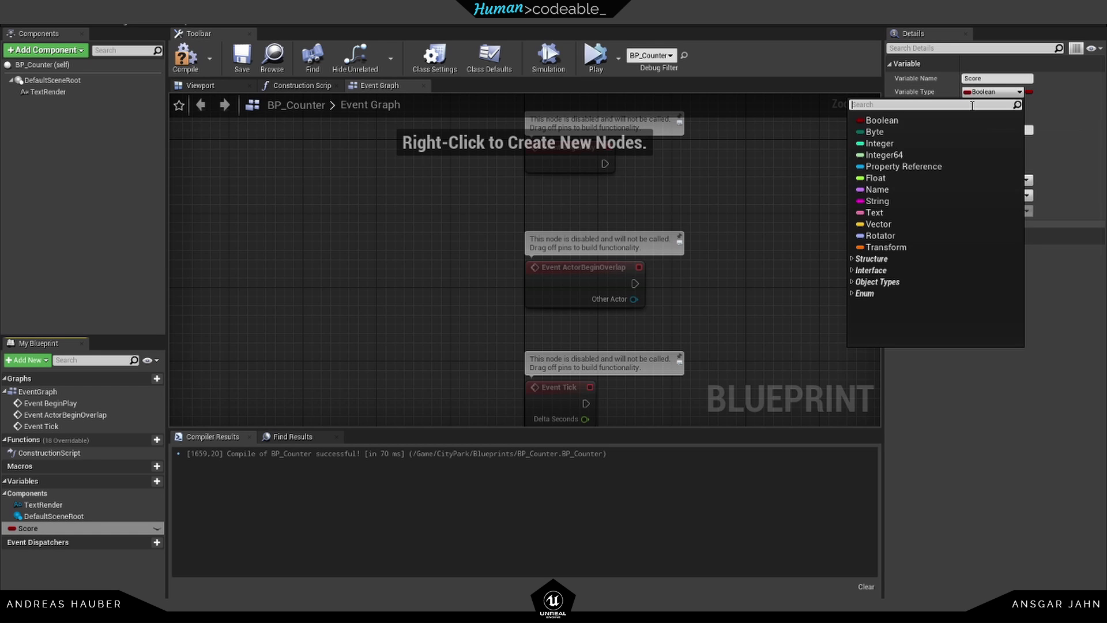
click(905, 144)
right_drag(796, 213, 684, 227)
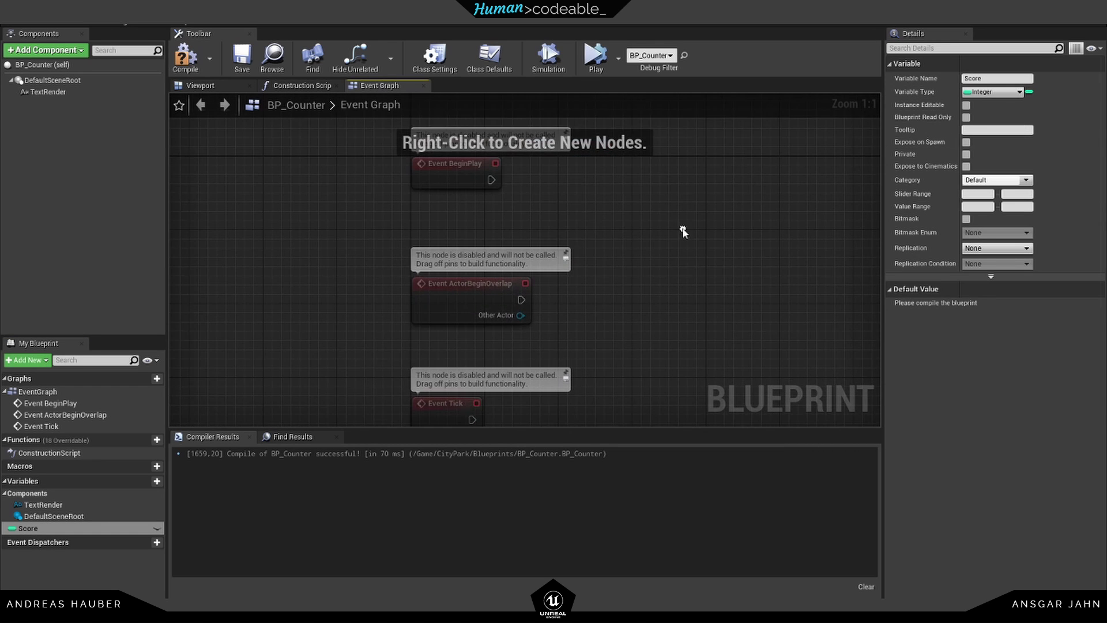
- In the Construction Script, add a Text Render reference and a Set Text node targeting it
click(302, 86)
click(48, 91)
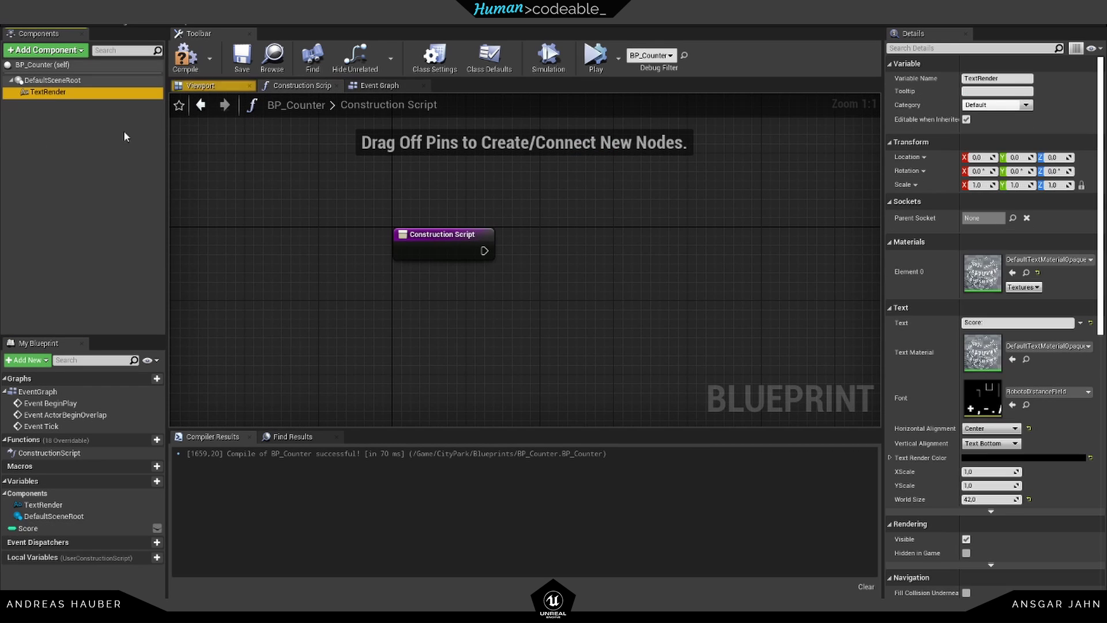
drag(428, 299, 432, 323)
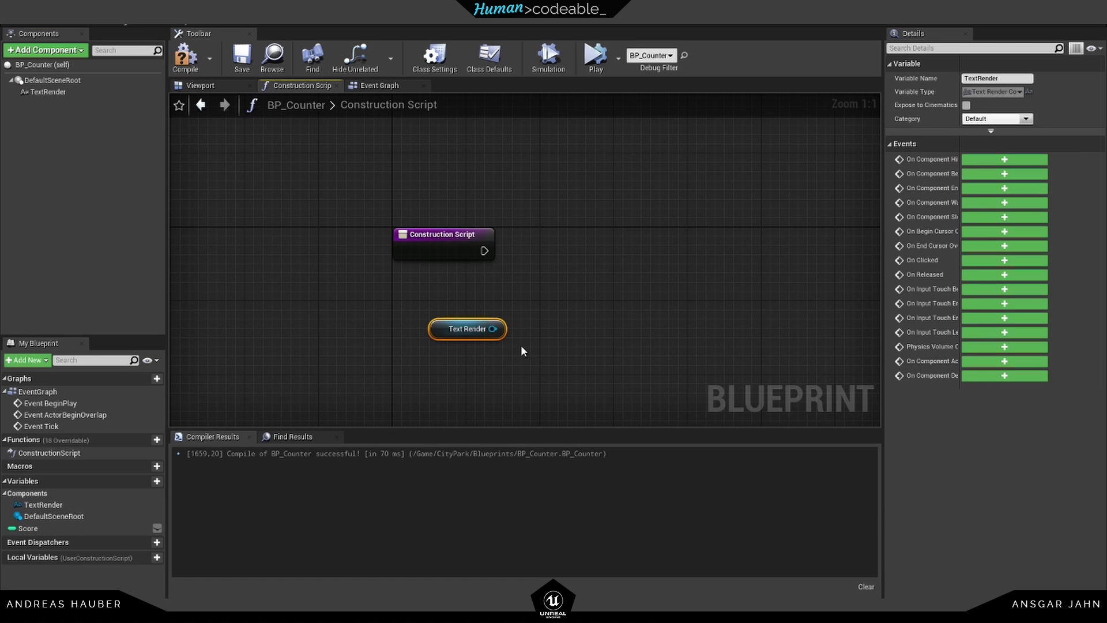
drag(568, 294, 554, 294)
text(set te)
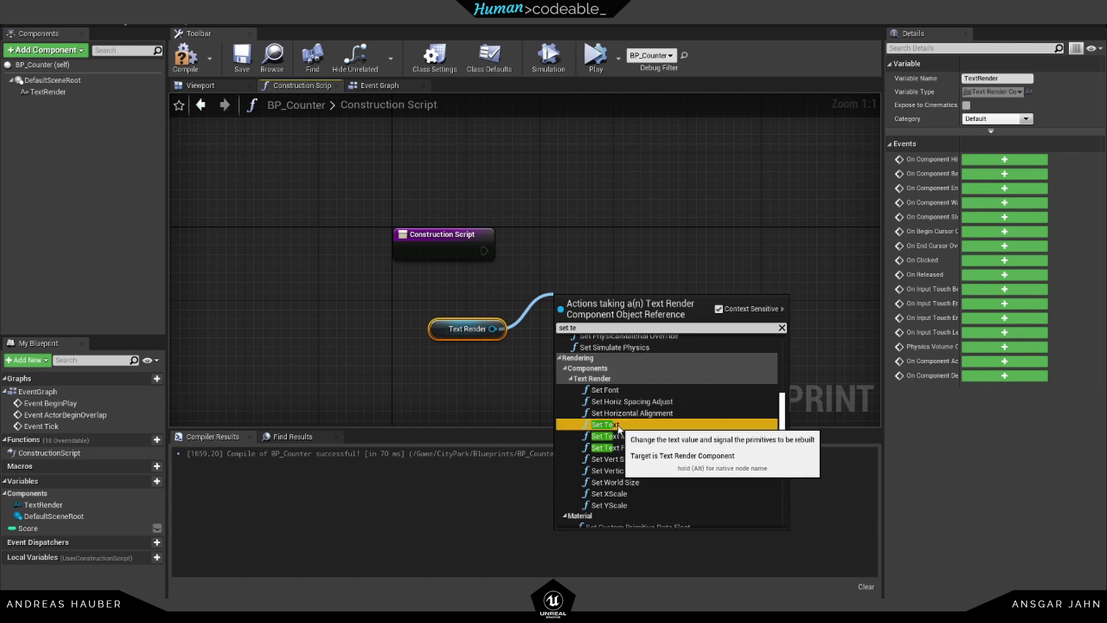
click(614, 424)
- Feed Set Text's Value from a string Append node through a ToText conversion, and space Set Text away from them
drag(559, 355, 499, 404)
text(appen)
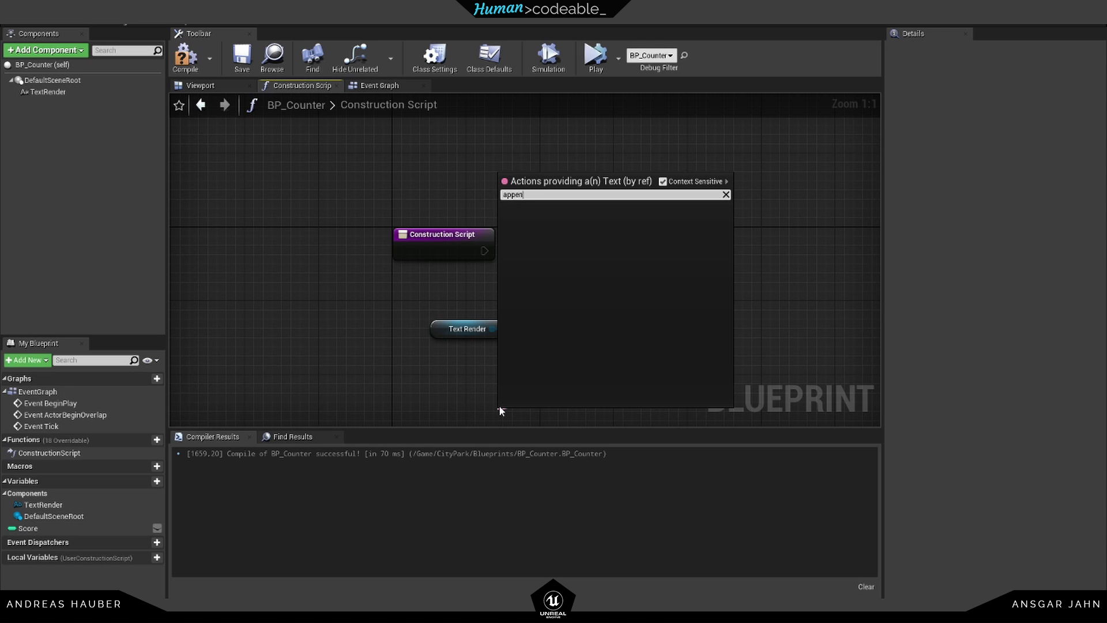
click(662, 181)
click(545, 308)
right_drag(556, 351, 517, 279)
click(588, 213)
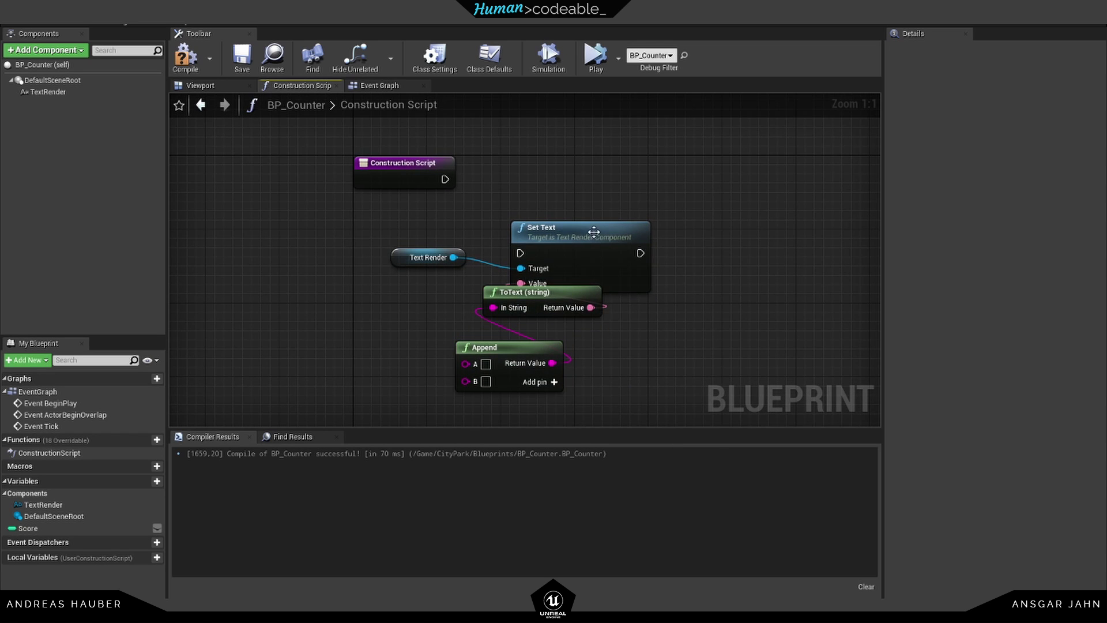
drag(596, 231, 751, 219)
right_drag(469, 384, 477, 353)
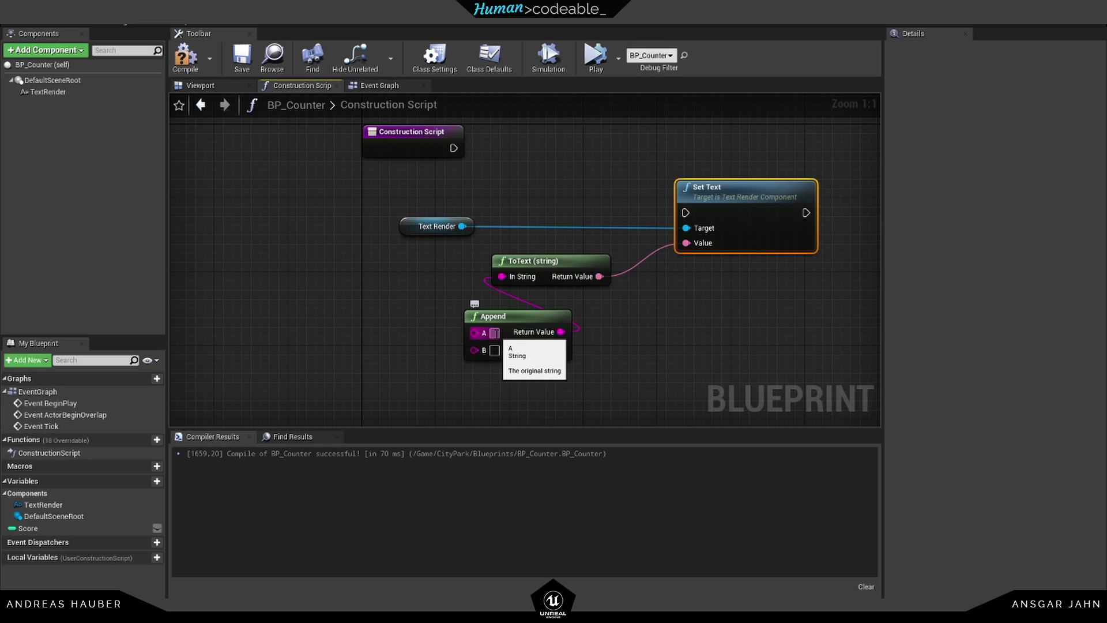
- Set the Append node's A input to "Score:" and connect the Score variable to its B input
click(494, 332)
text(Score:)
key(Return)
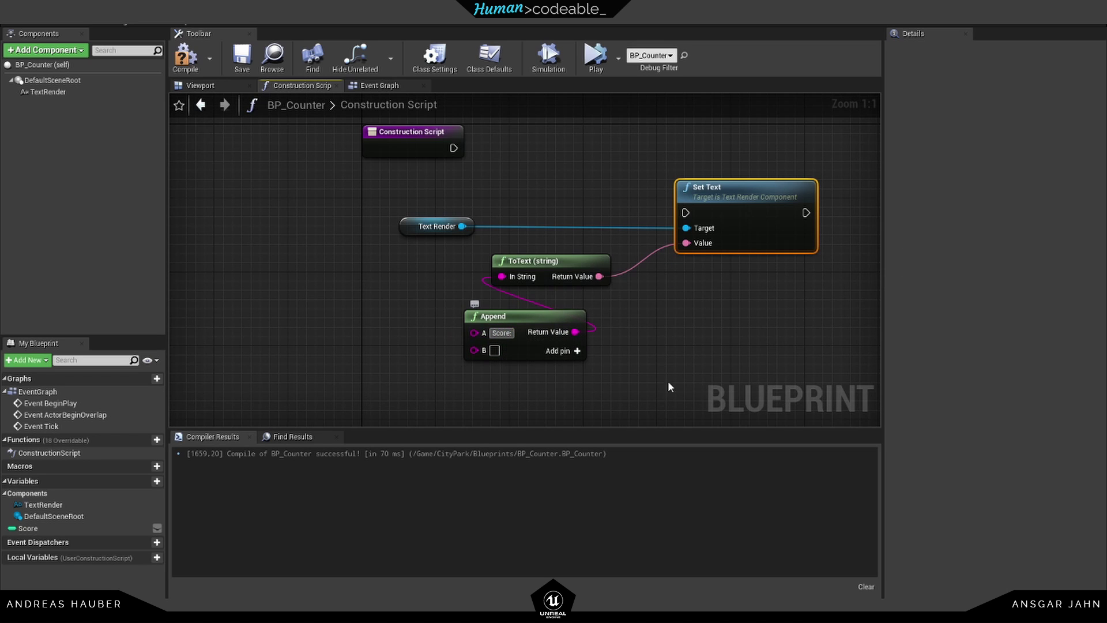
click(26, 528)
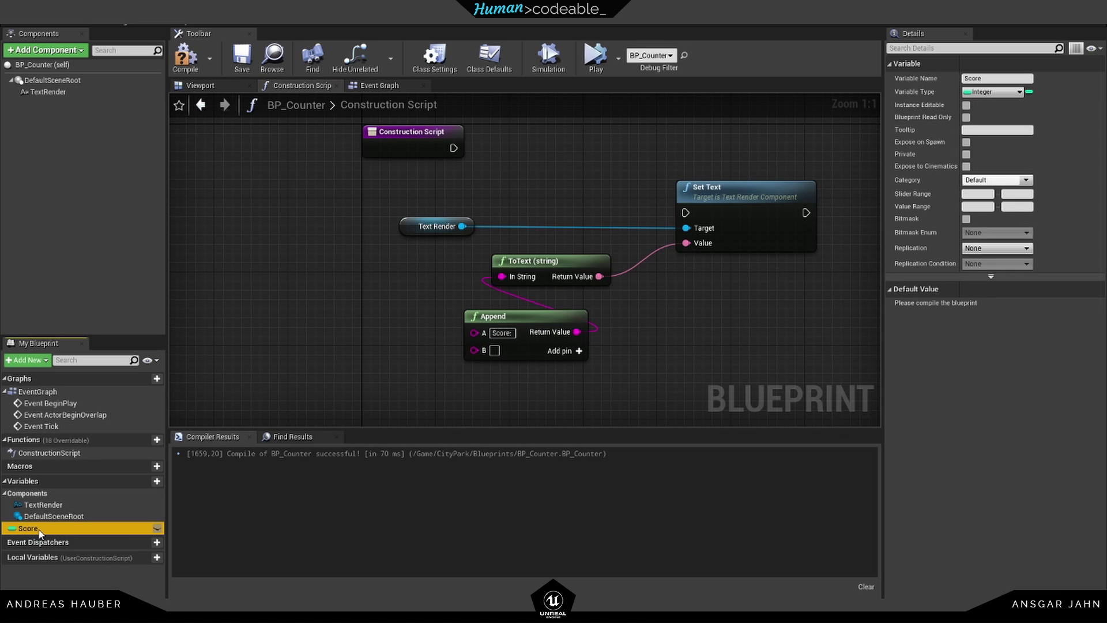
ctrl+drag(314, 372, 335, 375)
drag(477, 354, 478, 354)
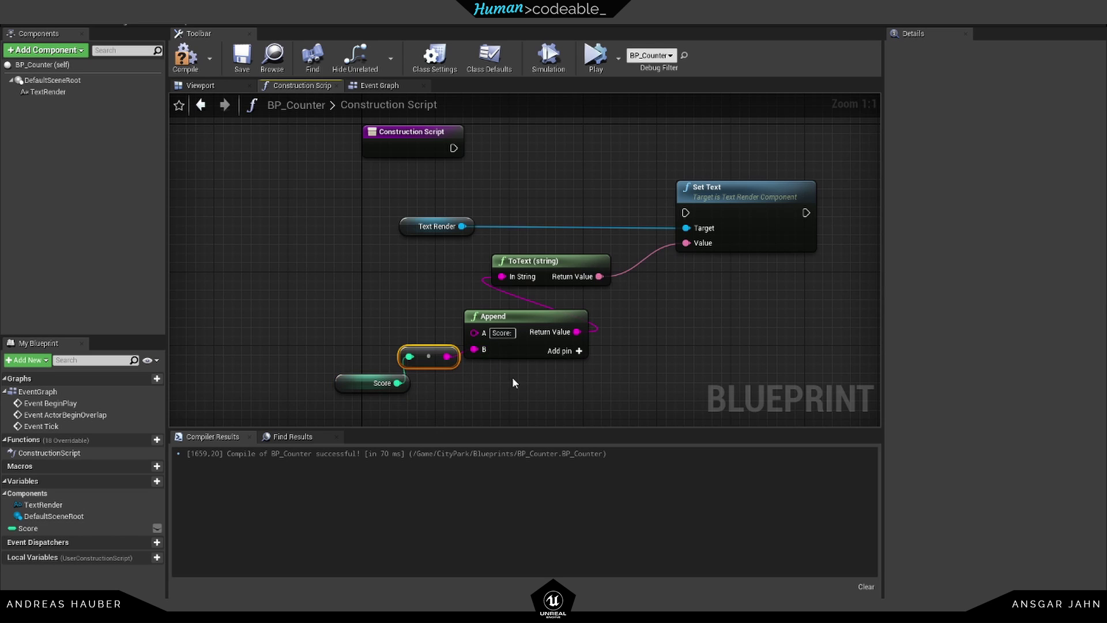
- Collapse all the text-setting nodes except the Construction Script entry into a function named UpdateText
right_drag(447, 366, 417, 358)
scroll(417, 358, down, 2)
drag(310, 222, 663, 407)
drag(635, 229, 759, 196)
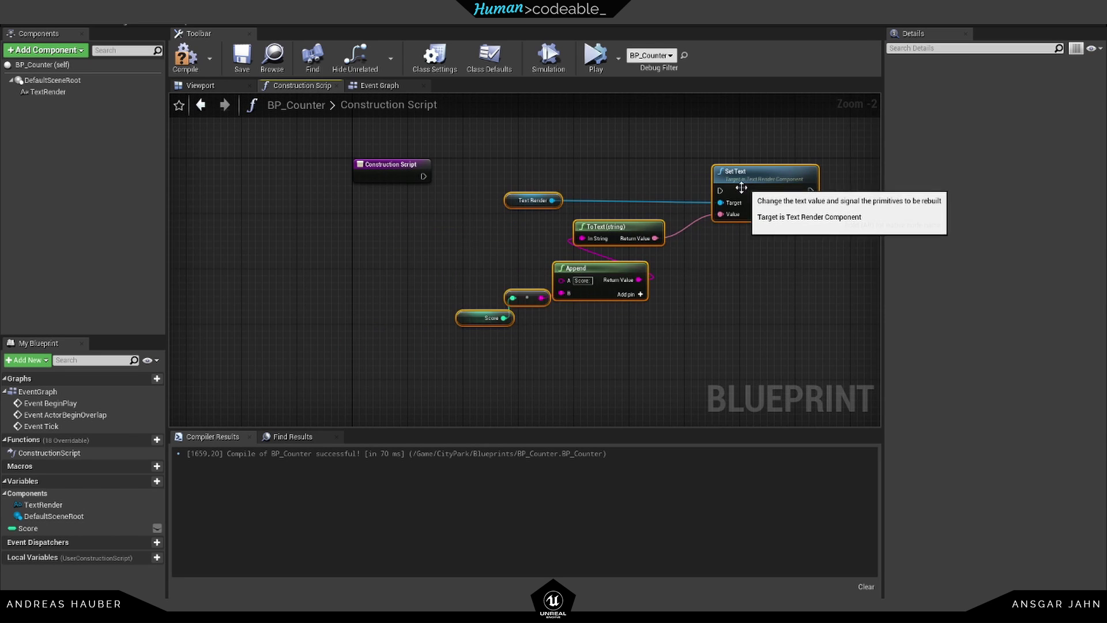
right_drag(743, 178, 683, 192)
right_click(683, 192)
click(742, 349)
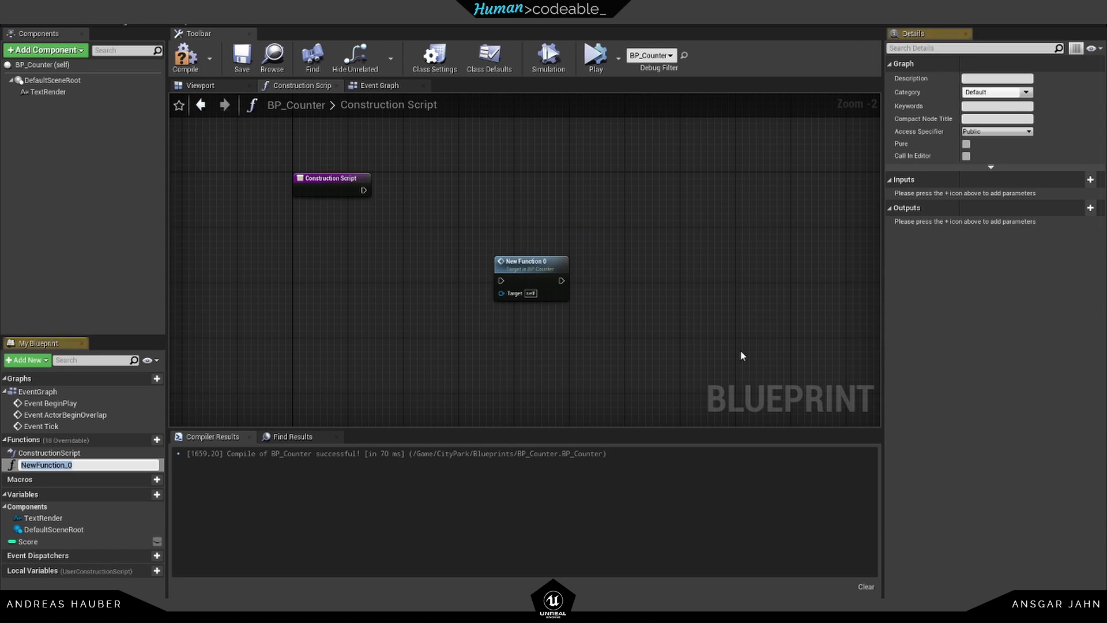
text(UpdateText)
key(Return)
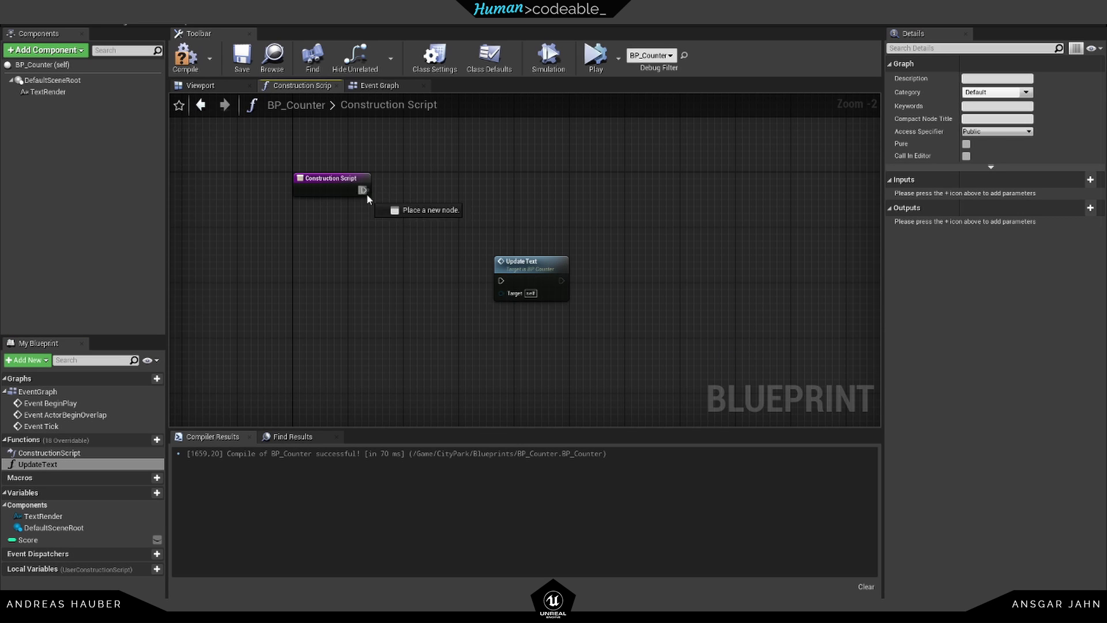
- Place the Update Text call beside the Construction Script entry, wire their execution pins, and compile the blueprint
drag(522, 272, 407, 181)
scroll(460, 326, up, 2)
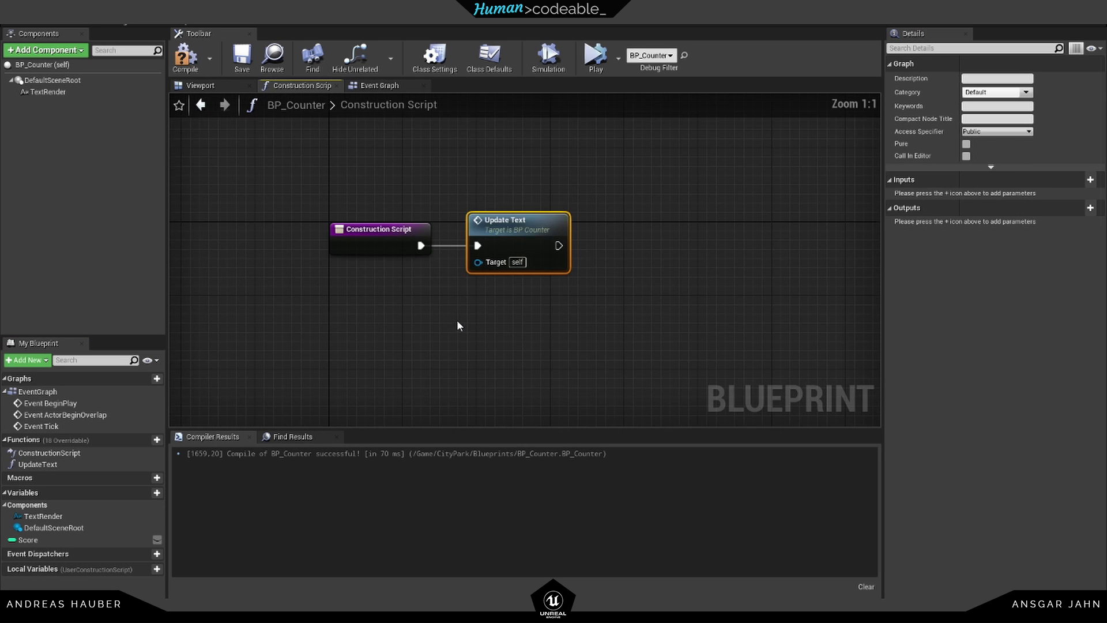
click(191, 62)
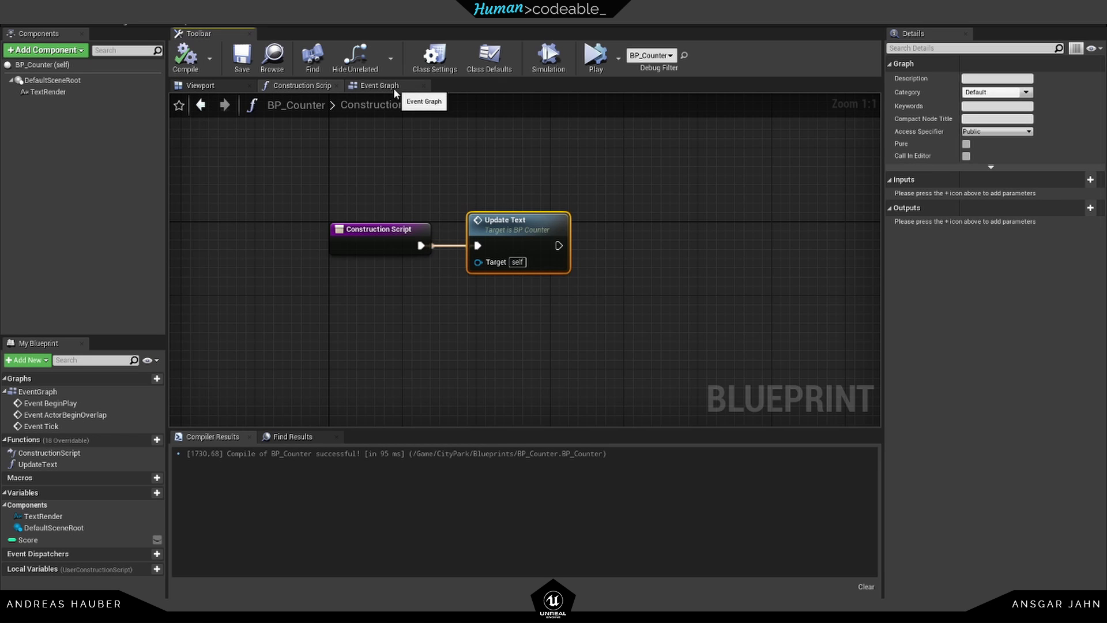
- Add a custom event named AddScore to the Event Graph and place it below Event Tick
click(396, 87)
right_click(427, 365)
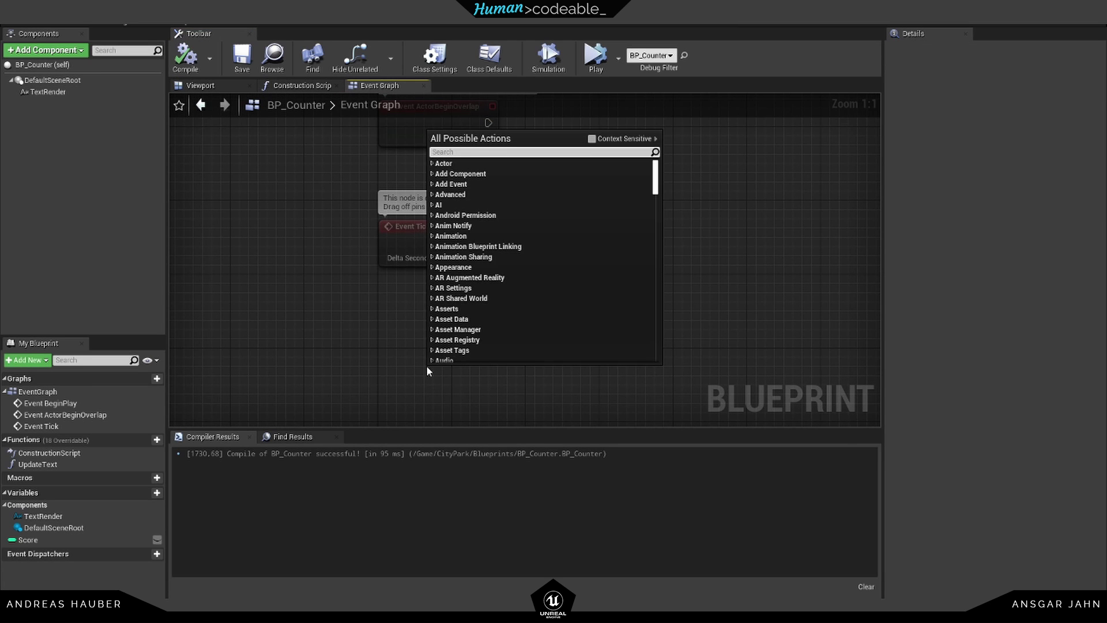
text(custom)
key(Return)
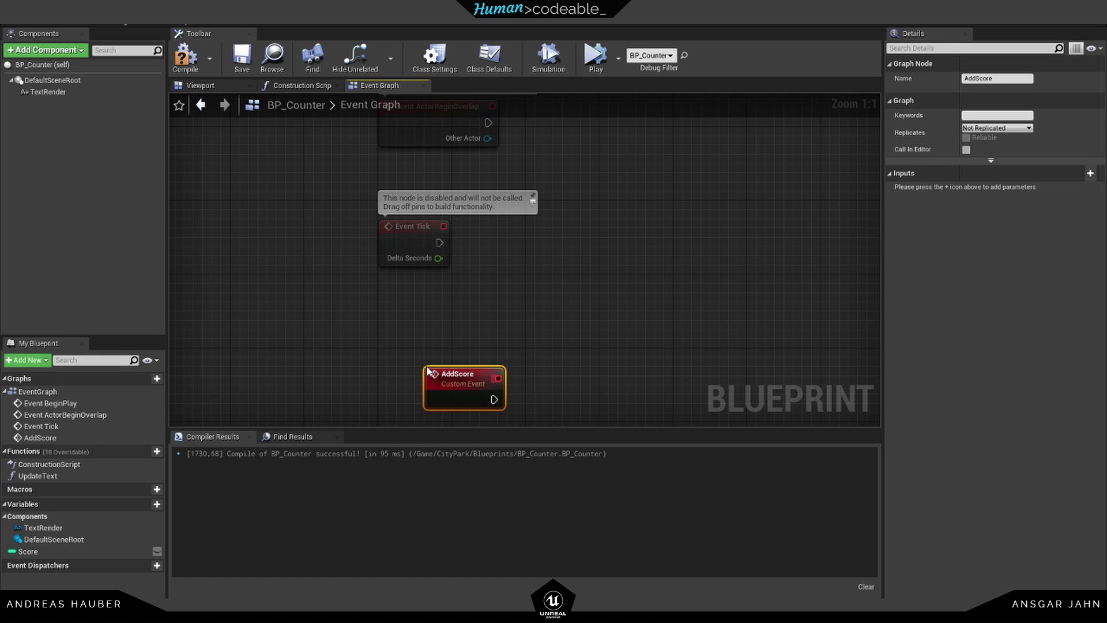
drag(463, 398, 419, 374)
right_drag(509, 353, 481, 284)
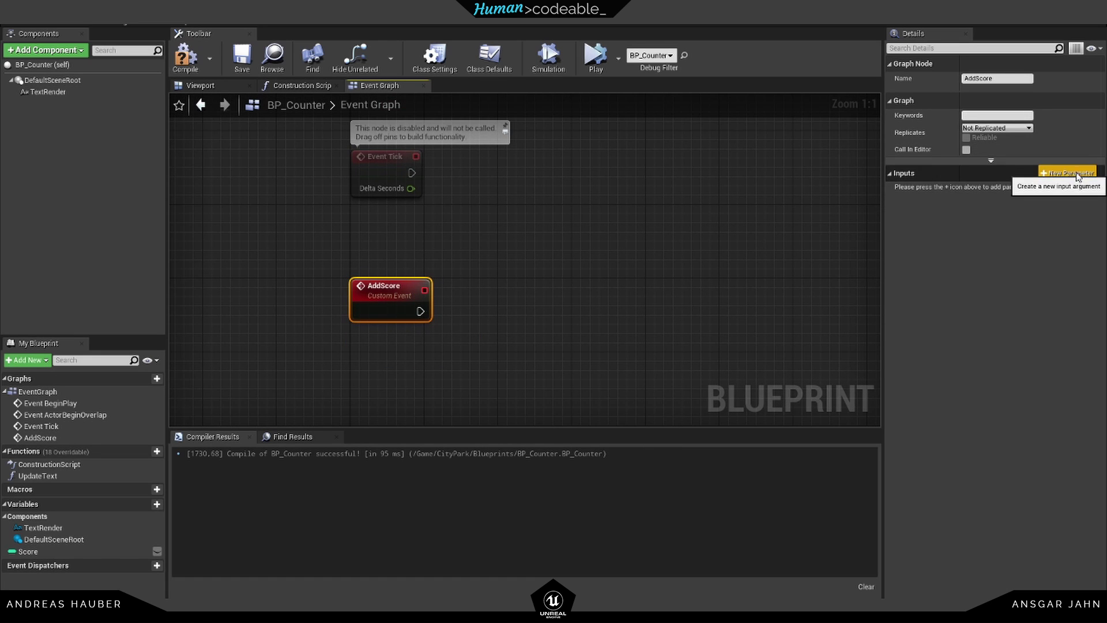
- Make AddScore run an Increment Int node on the Score variable, and arrange the nodes beside the event
ctrl+drag(28, 551, 438, 392)
drag(497, 398, 583, 333)
text(++)
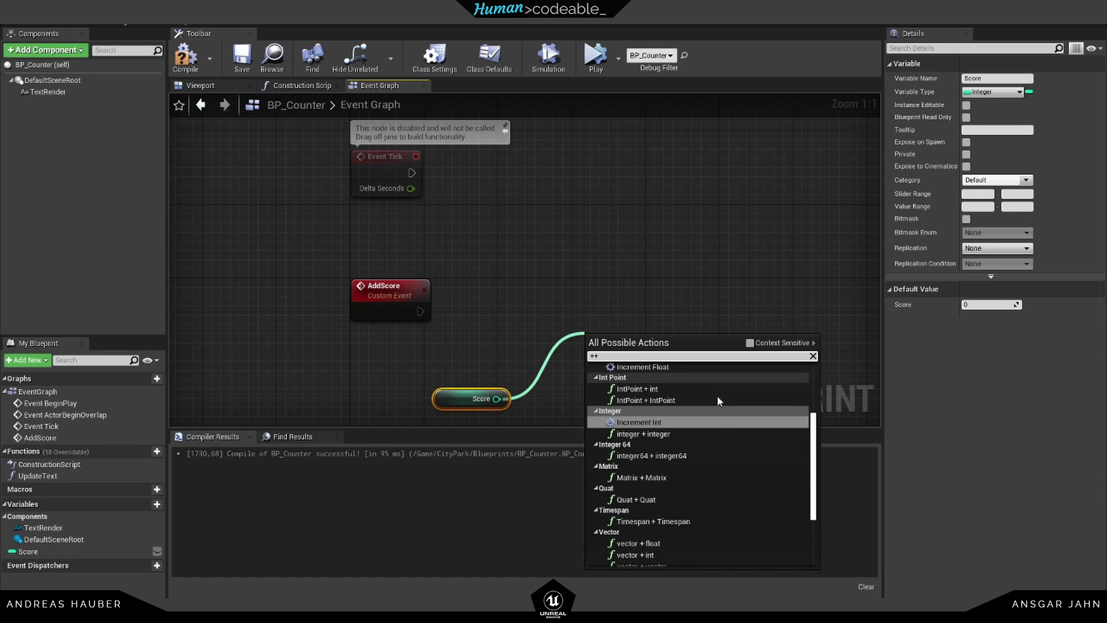
click(662, 424)
drag(601, 355, 536, 319)
drag(455, 402, 446, 357)
drag(579, 287, 469, 353)
drag(554, 317, 581, 316)
right_drag(581, 318, 450, 320)
click(392, 384)
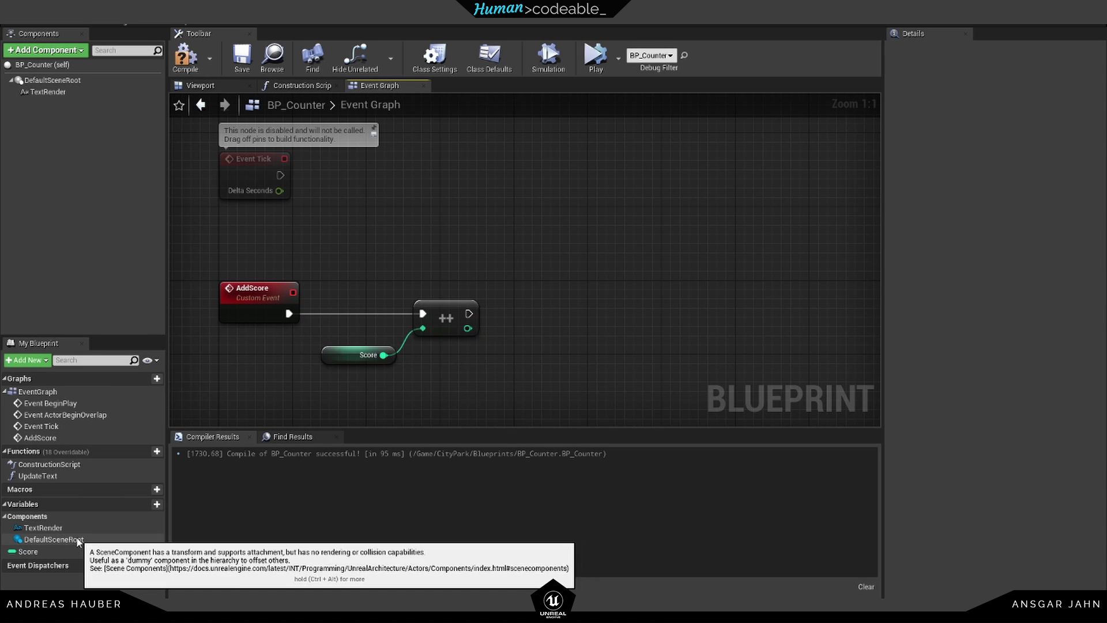